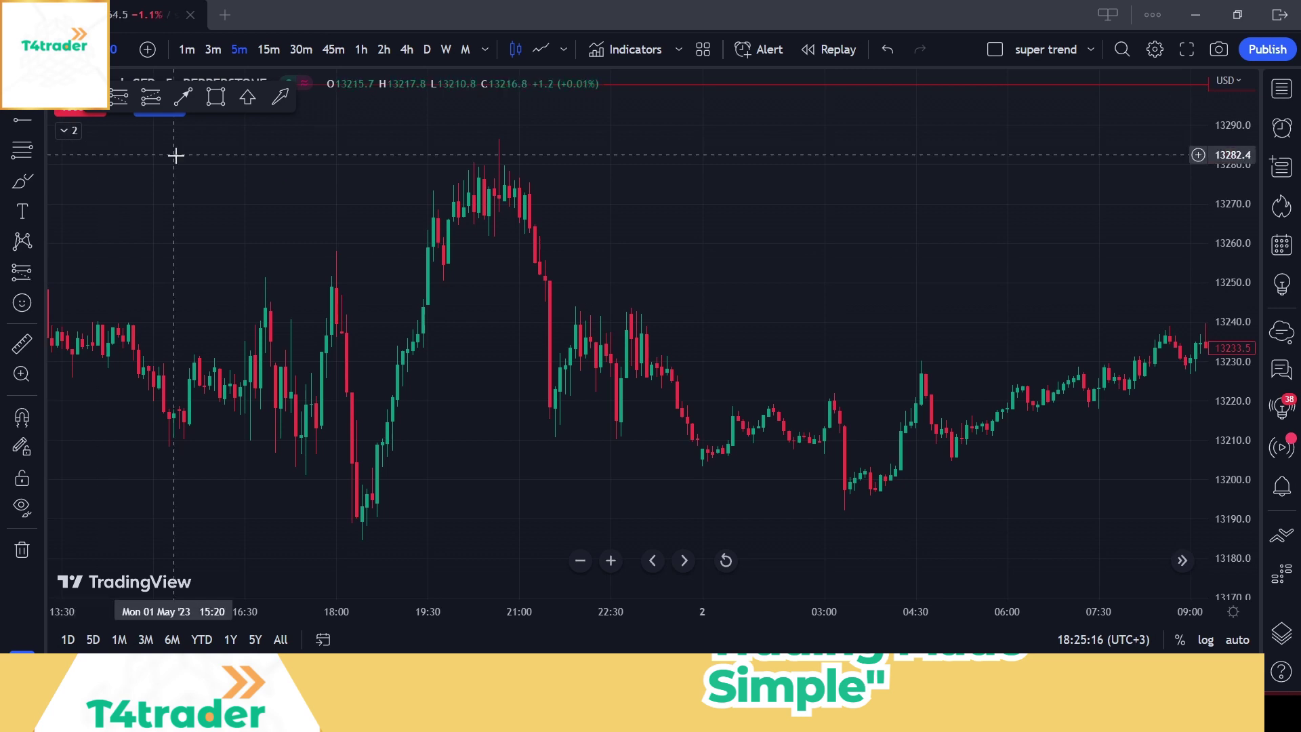
# Search 'machin' and add the Machine Learning & Optimization Moving Average to the NAS100 chart
pyautogui.moveTo(91, 97)
pyautogui.mouseDown()
pyautogui.moveTo(627, 75)
pyautogui.moveTo(702, 49)
pyautogui.mouseUp()
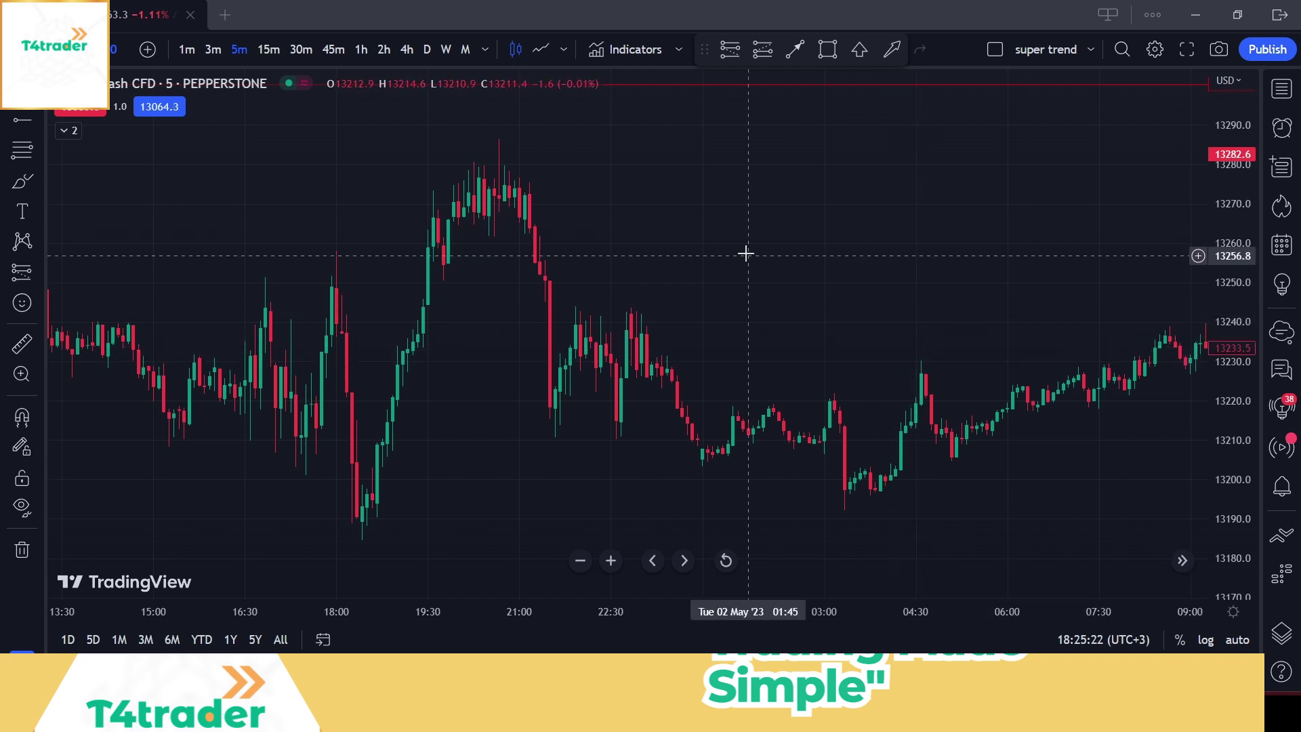
pyautogui.moveTo(746, 253); pyautogui.dragTo(1071, 224)
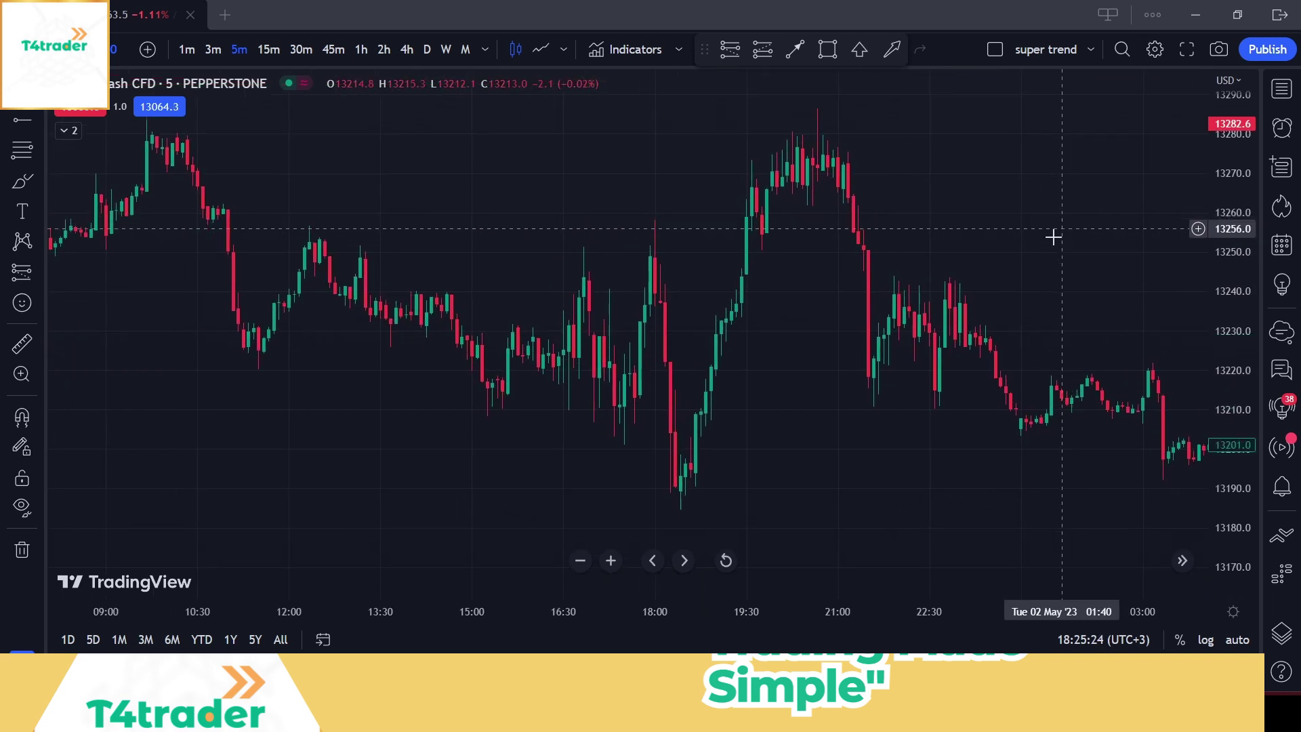
pyautogui.moveTo(1008, 265); pyautogui.dragTo(853, 260)
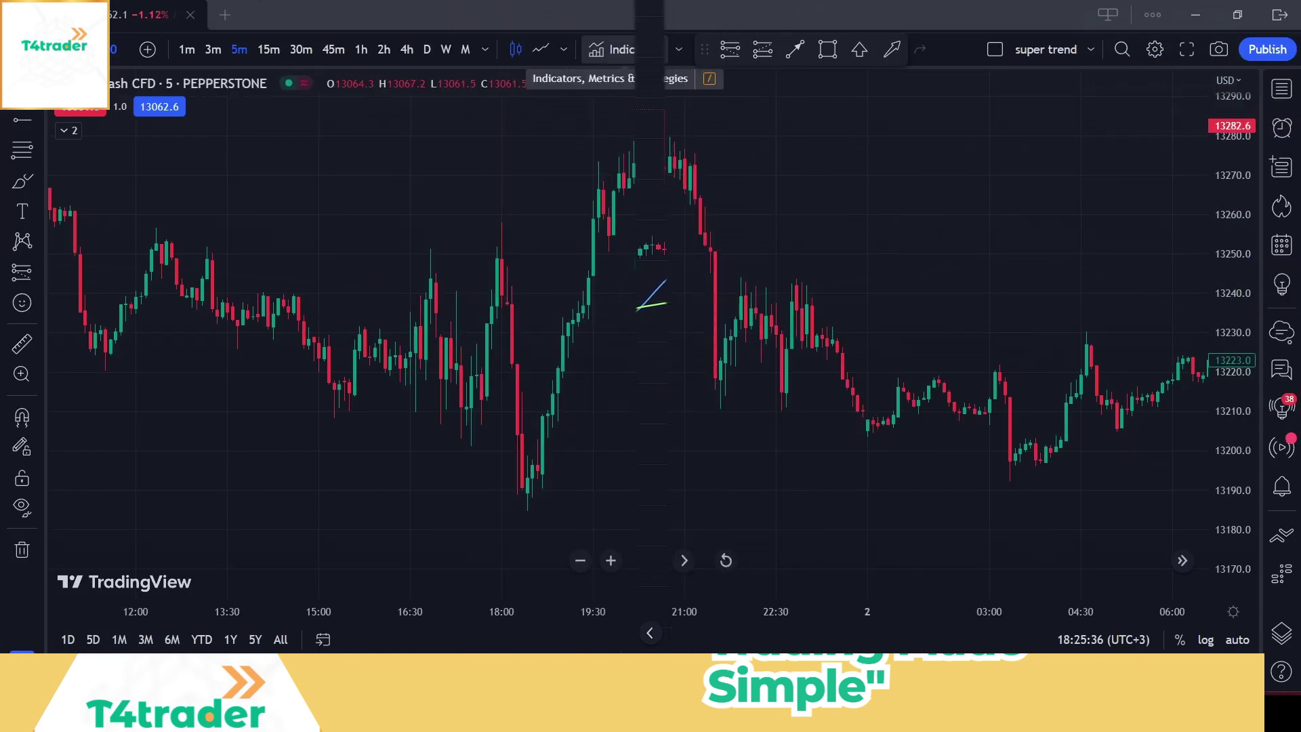
pyautogui.click(613, 49)
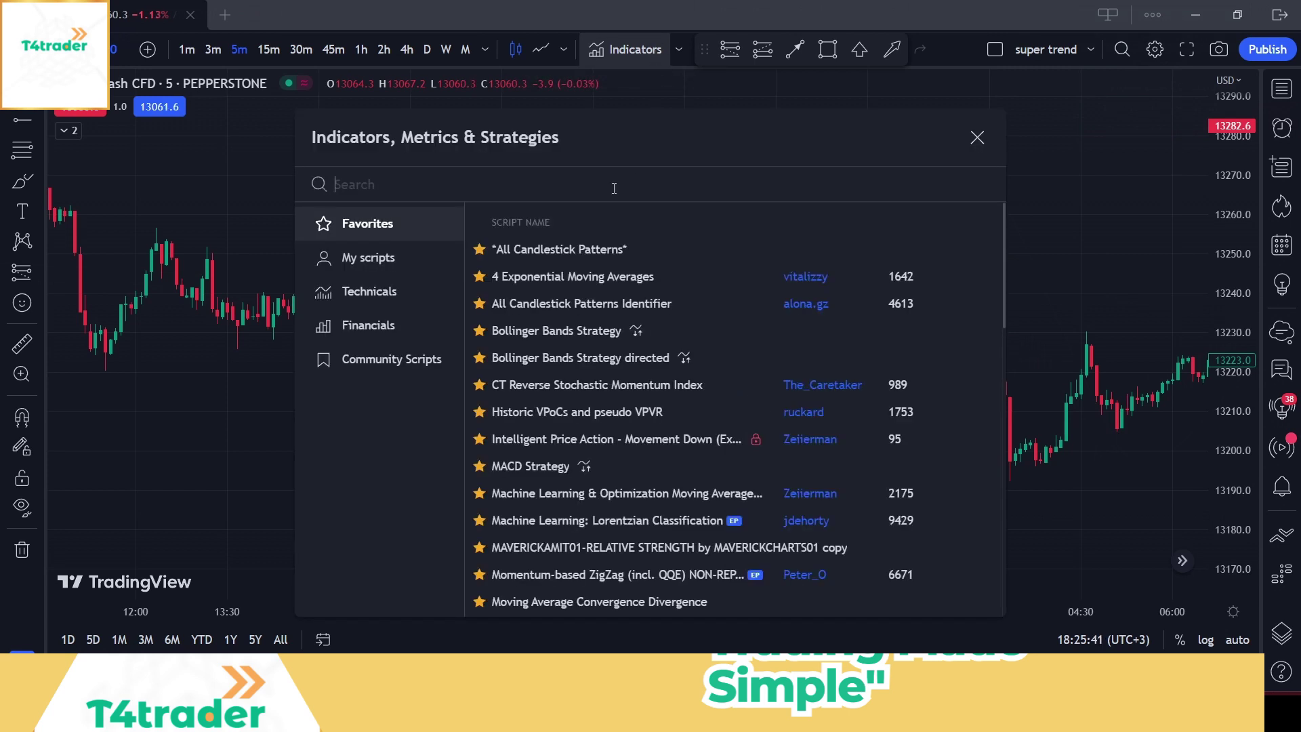
pyautogui.write('machin')
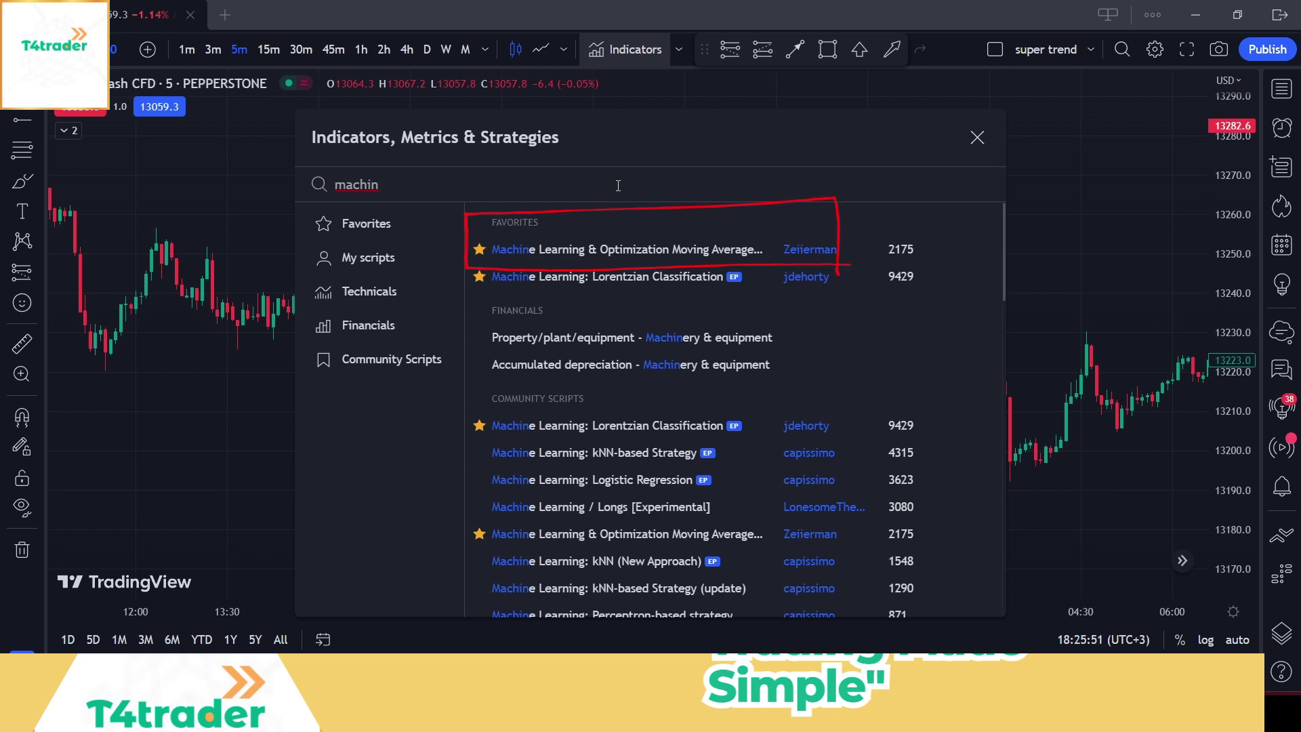
pyautogui.click(833, 254)
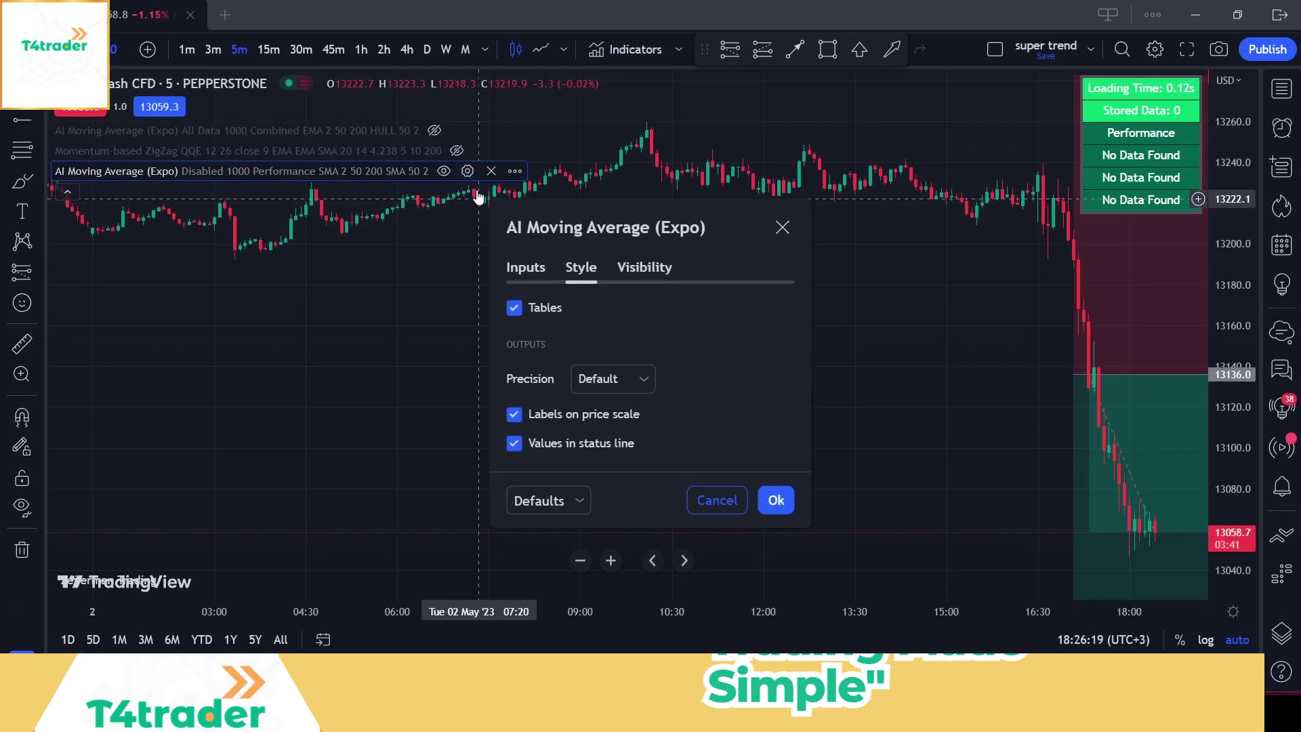
# Remove the ZigZag and duplicate AI Moving Average, then open the remaining one's historical-data input options
pyautogui.click(504, 150)
pyautogui.click(481, 131)
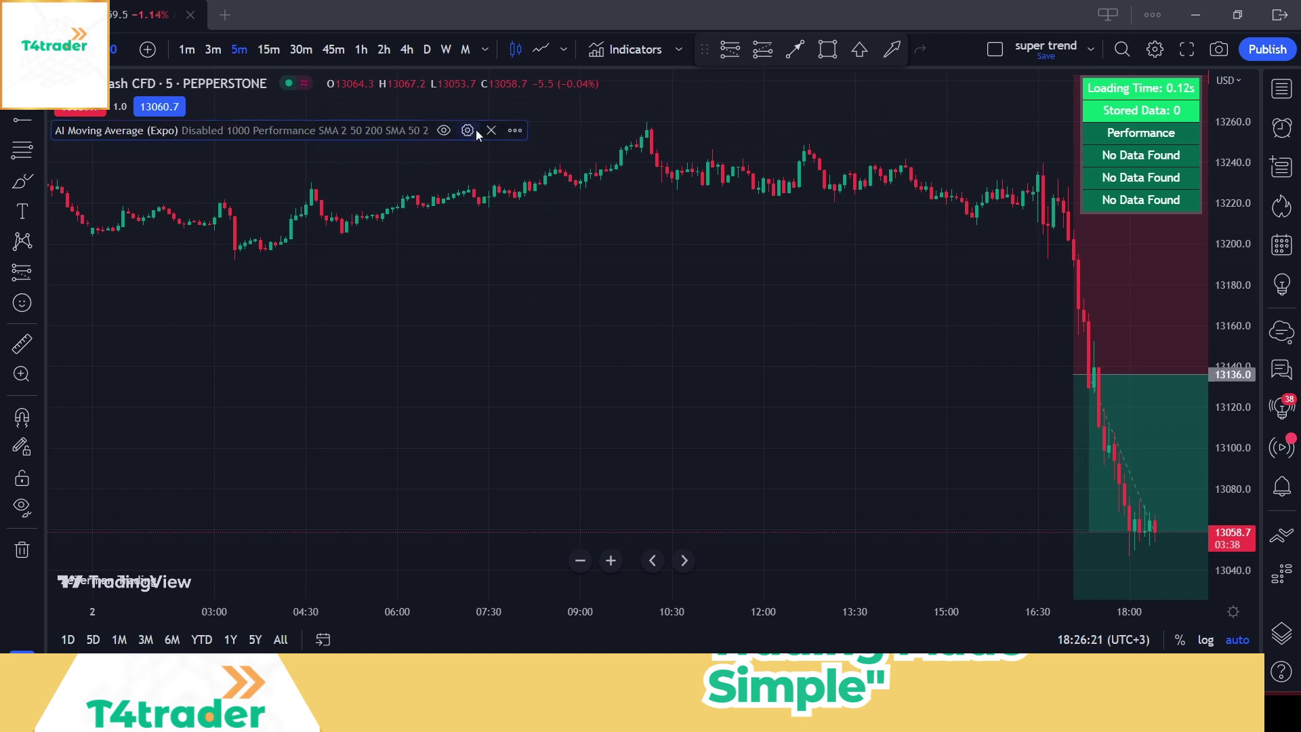
pyautogui.click(467, 130)
pyautogui.click(533, 268)
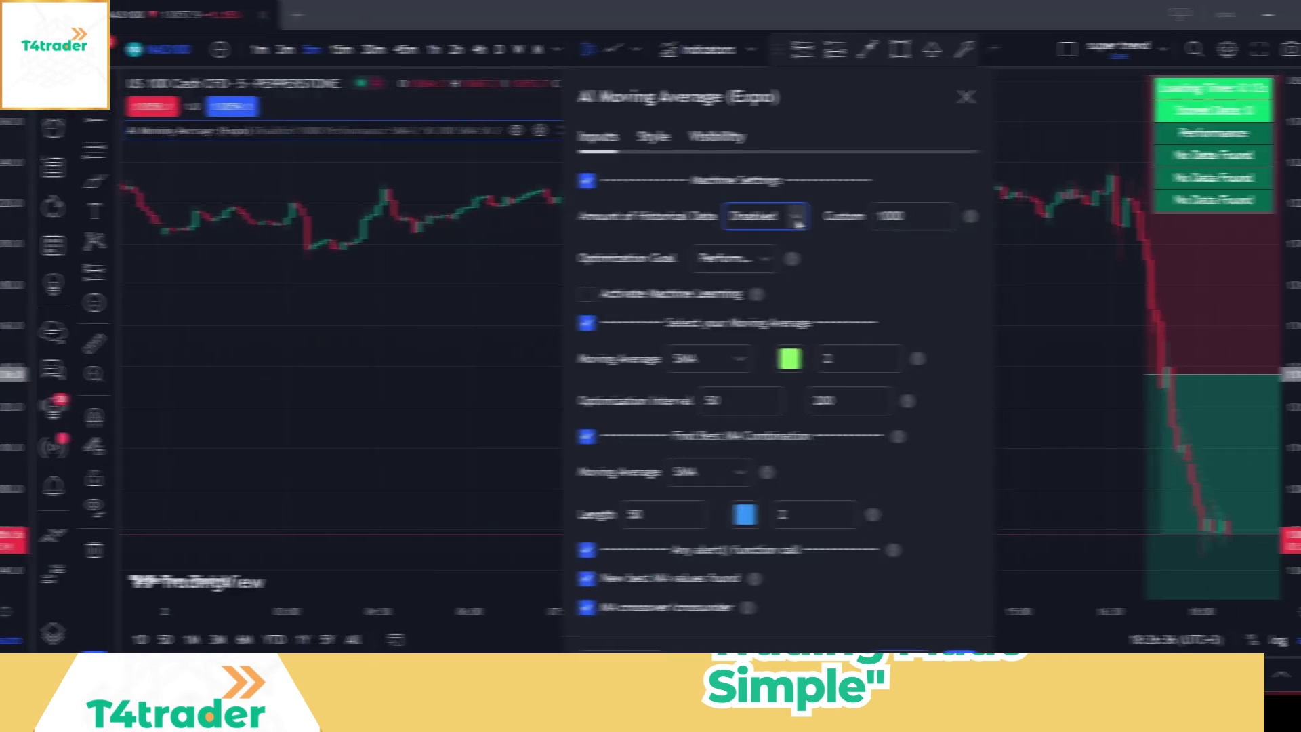
pyautogui.click(796, 218)
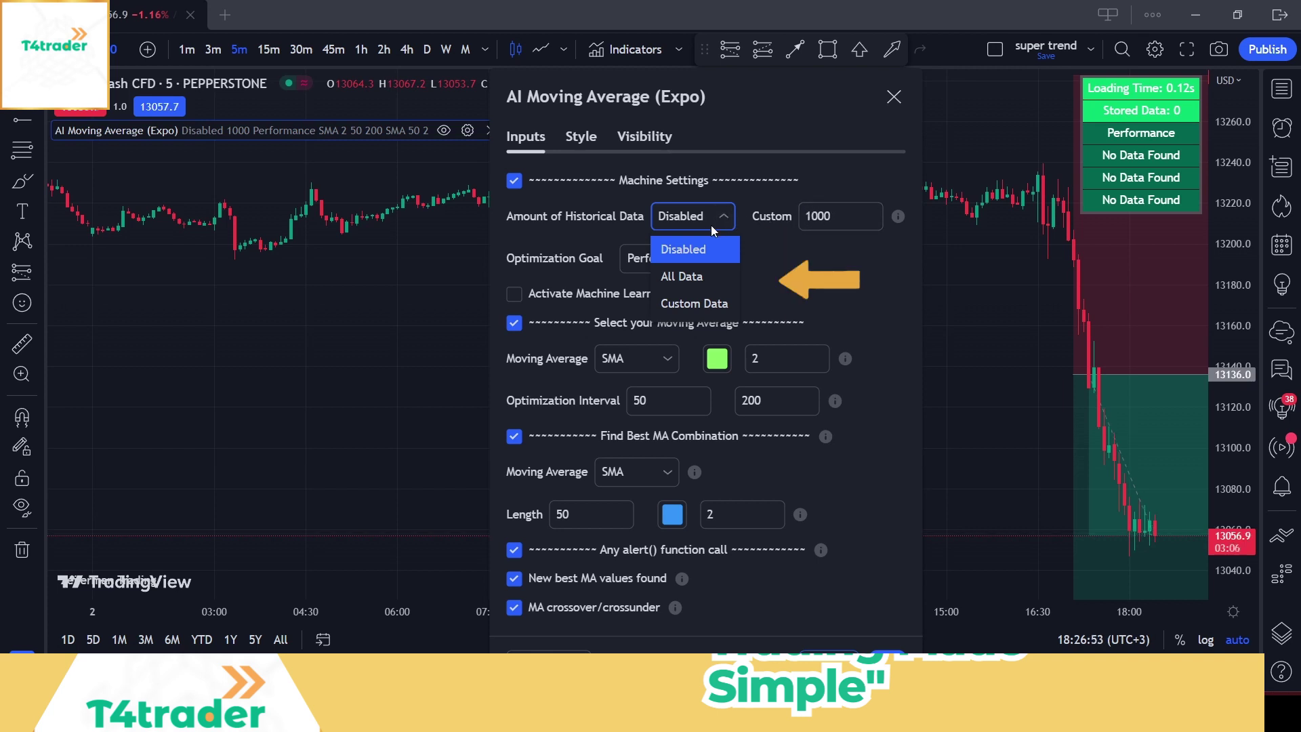
# Set Amount of Historical Data to All Data and expand the Optimization Goal choices
pyautogui.click(688, 279)
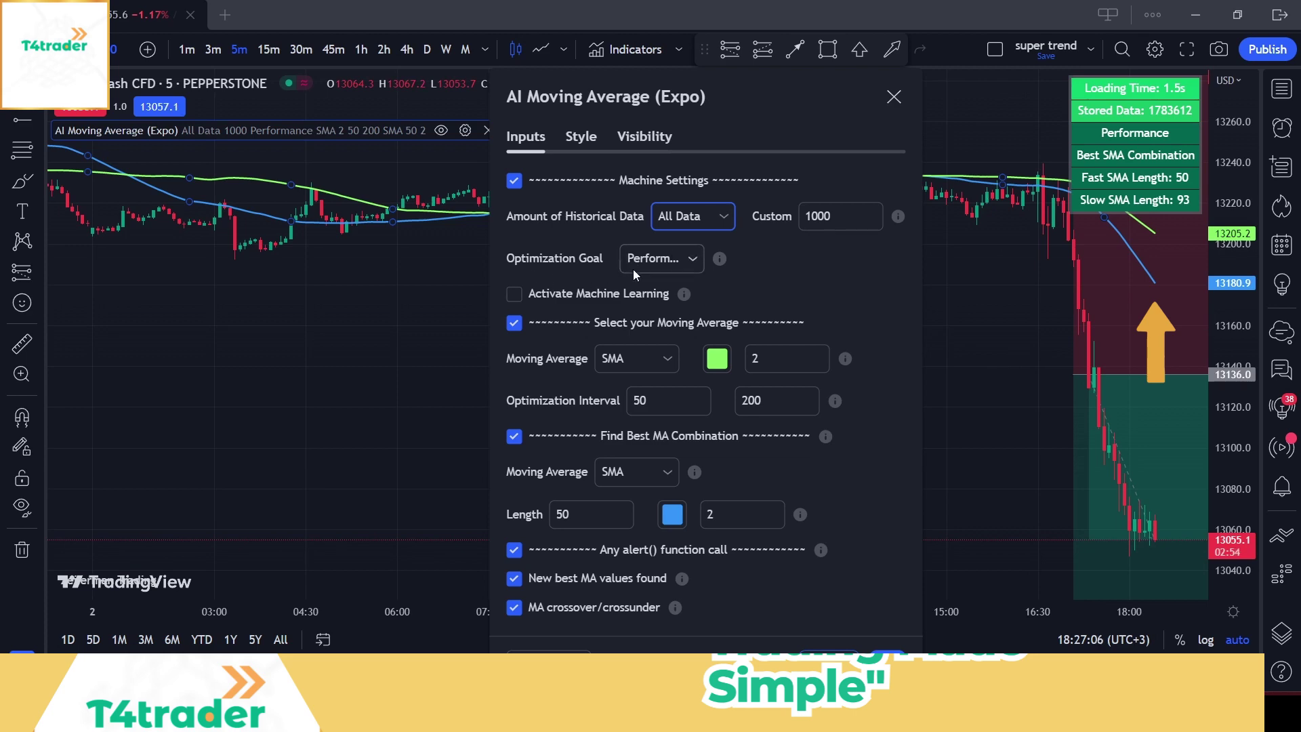
pyautogui.click(661, 256)
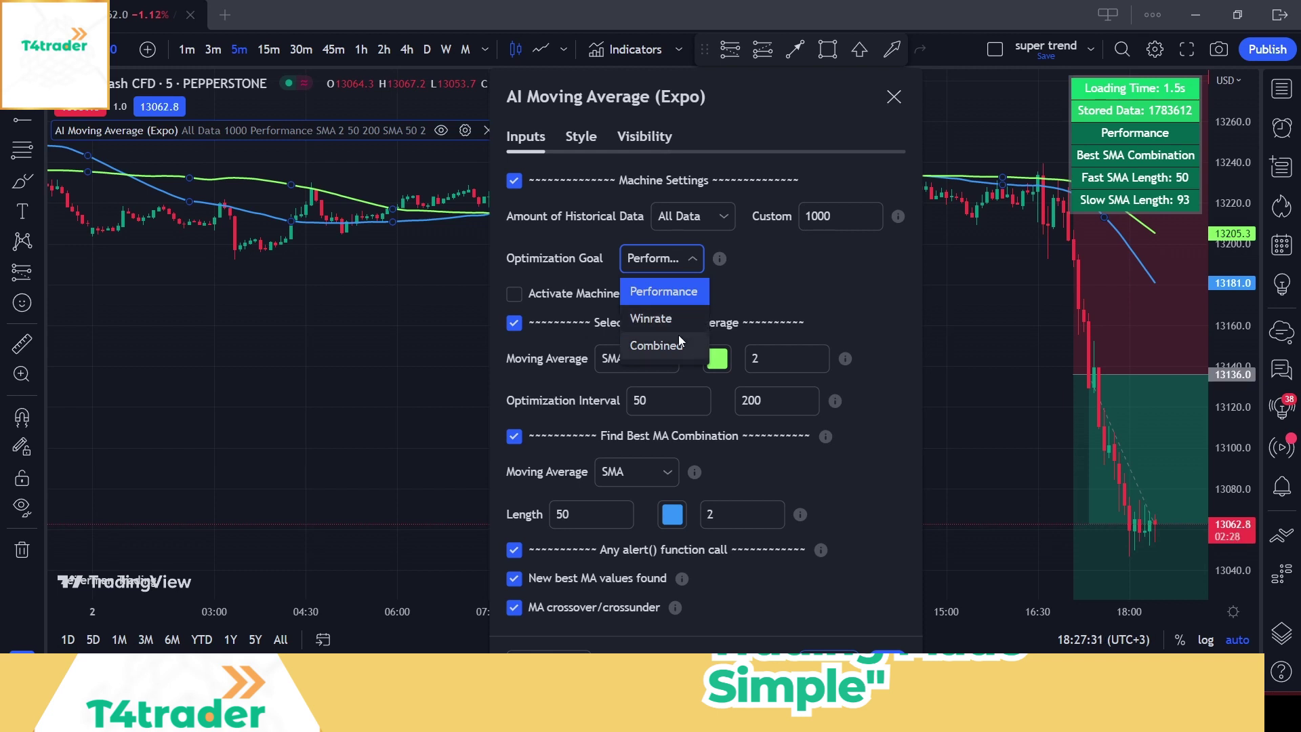
# Choose Combined as the Optimization Goal and tick Activate Machine Learning
pyautogui.click(649, 346)
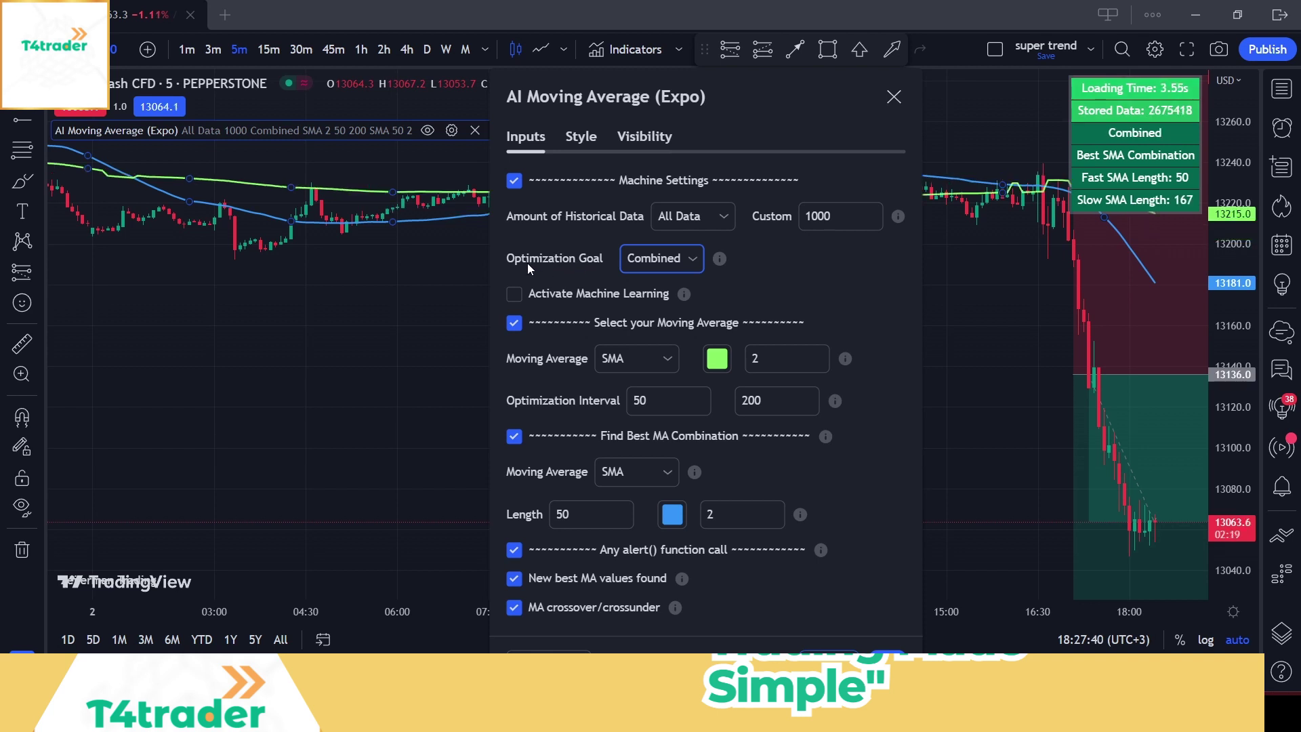
pyautogui.click(512, 296)
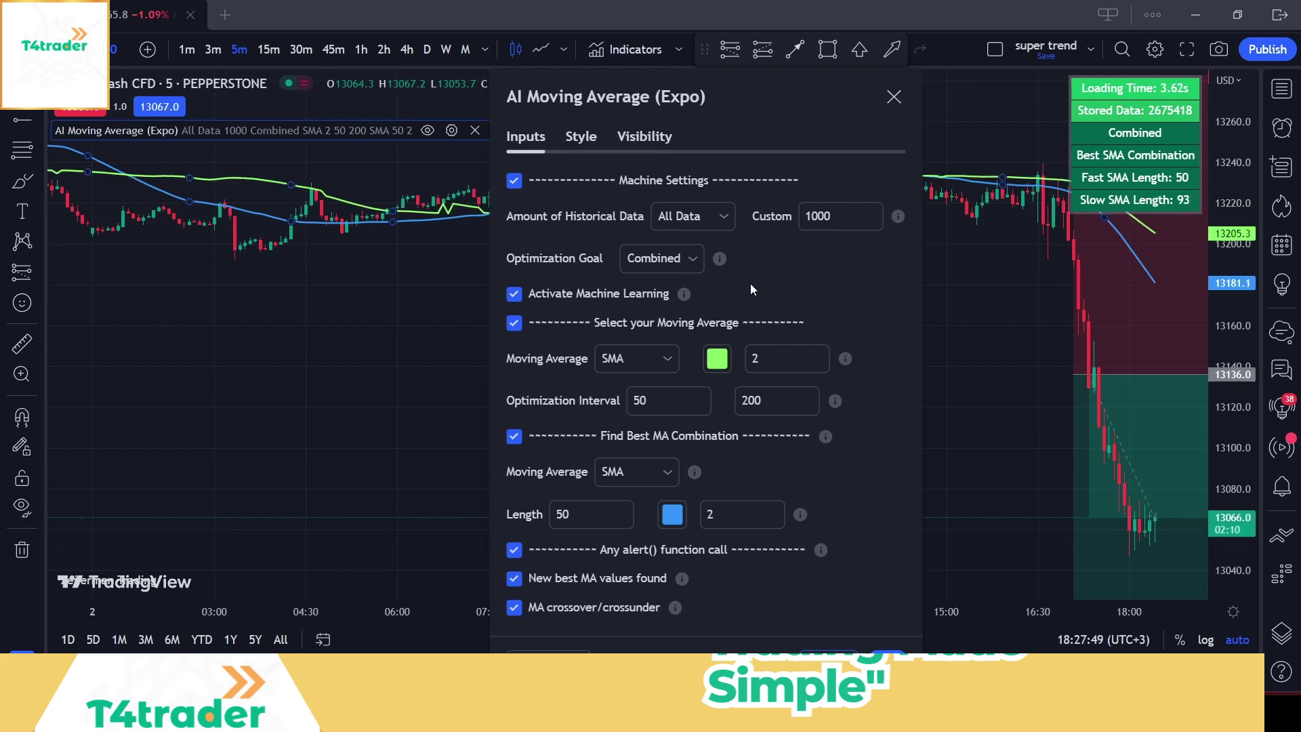
# Set the first Moving Average type to EMA and the second to HULL
pyautogui.click(667, 360)
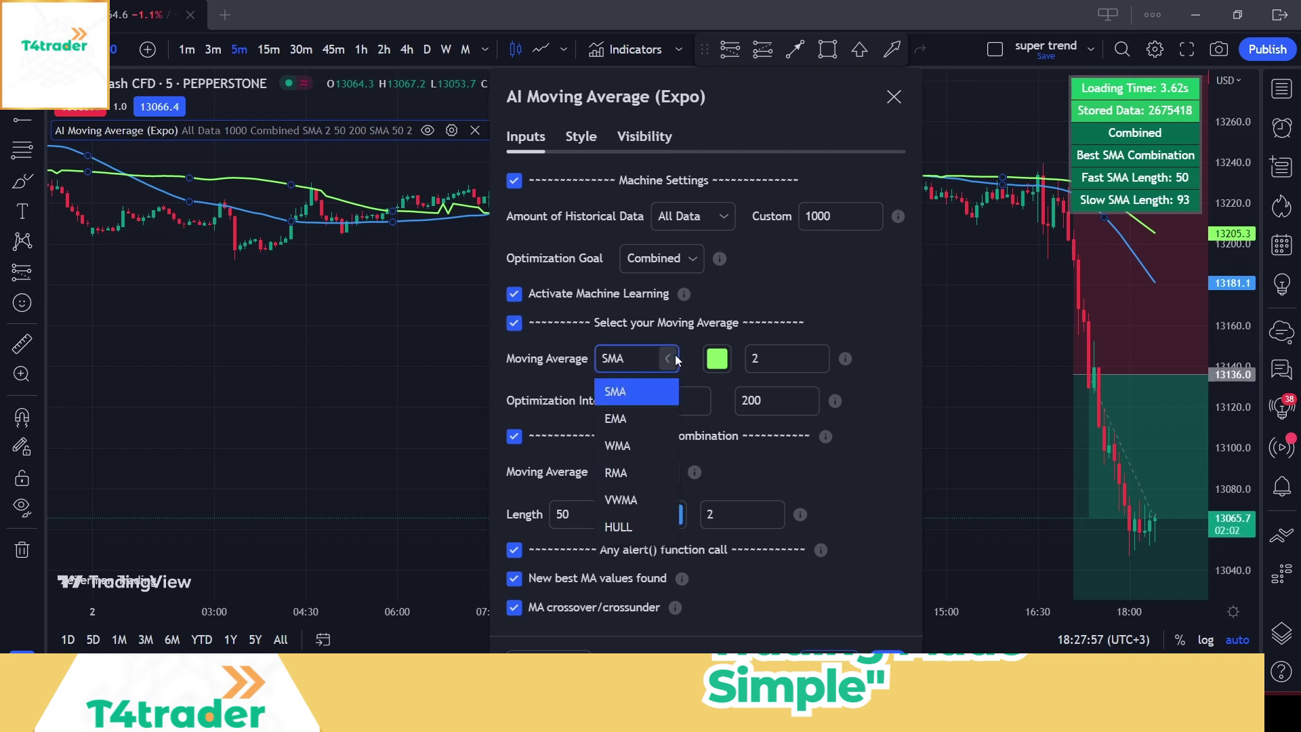
pyautogui.click(617, 418)
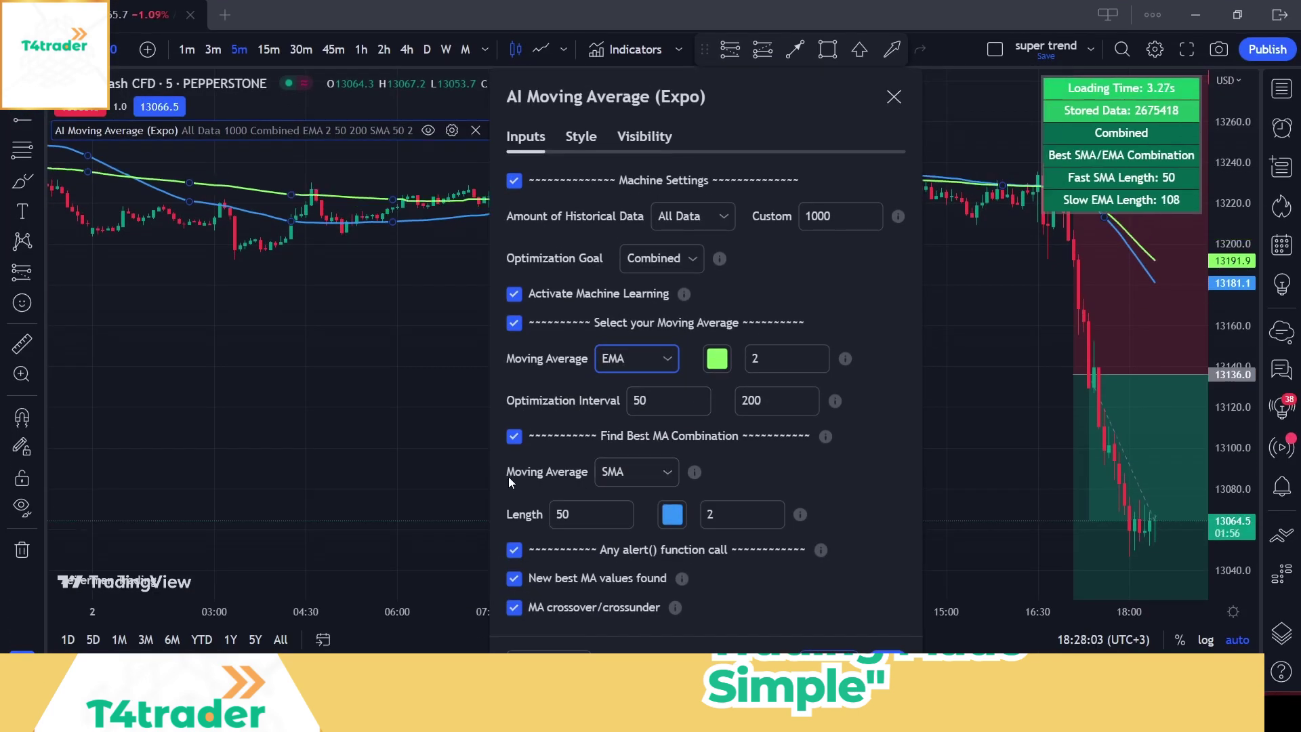
pyautogui.click(668, 472)
pyautogui.click(619, 641)
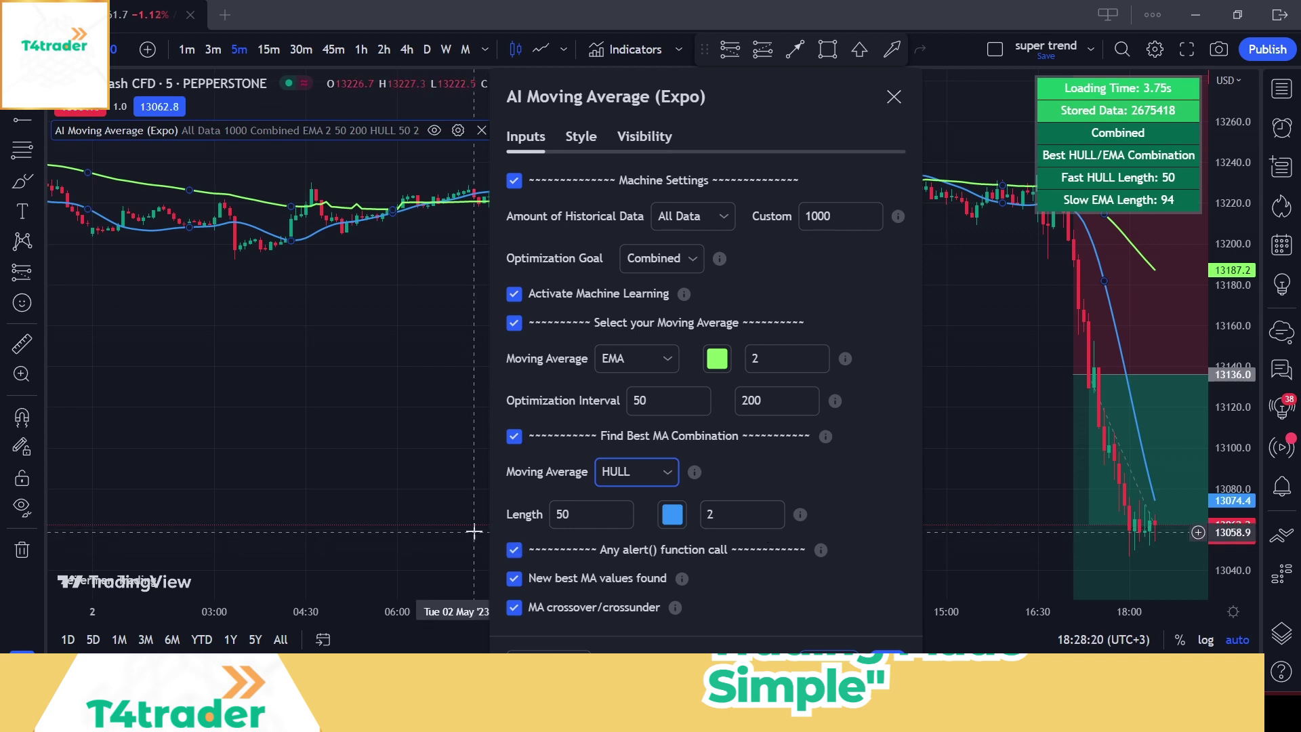
# Untick the alert() function calls and MA crossover alerts, then apply the settings
pyautogui.click(515, 550)
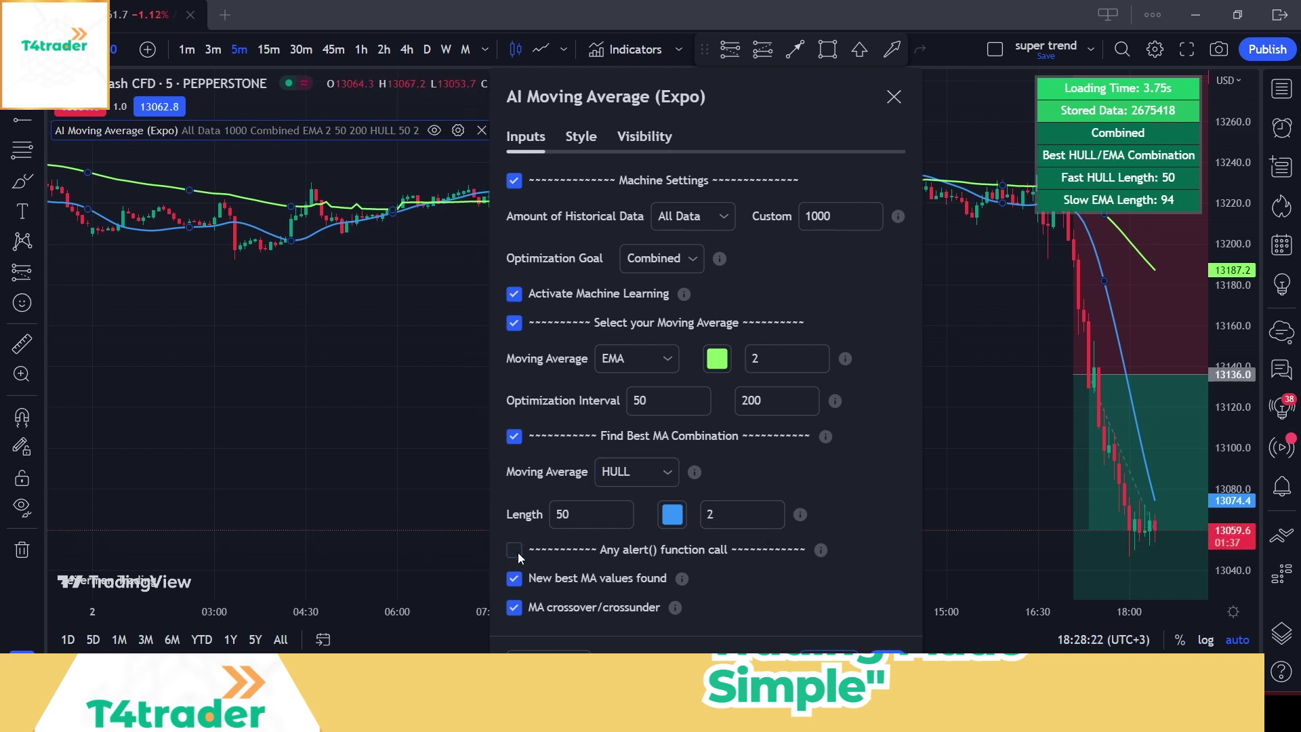
pyautogui.click(514, 608)
pyautogui.click(887, 656)
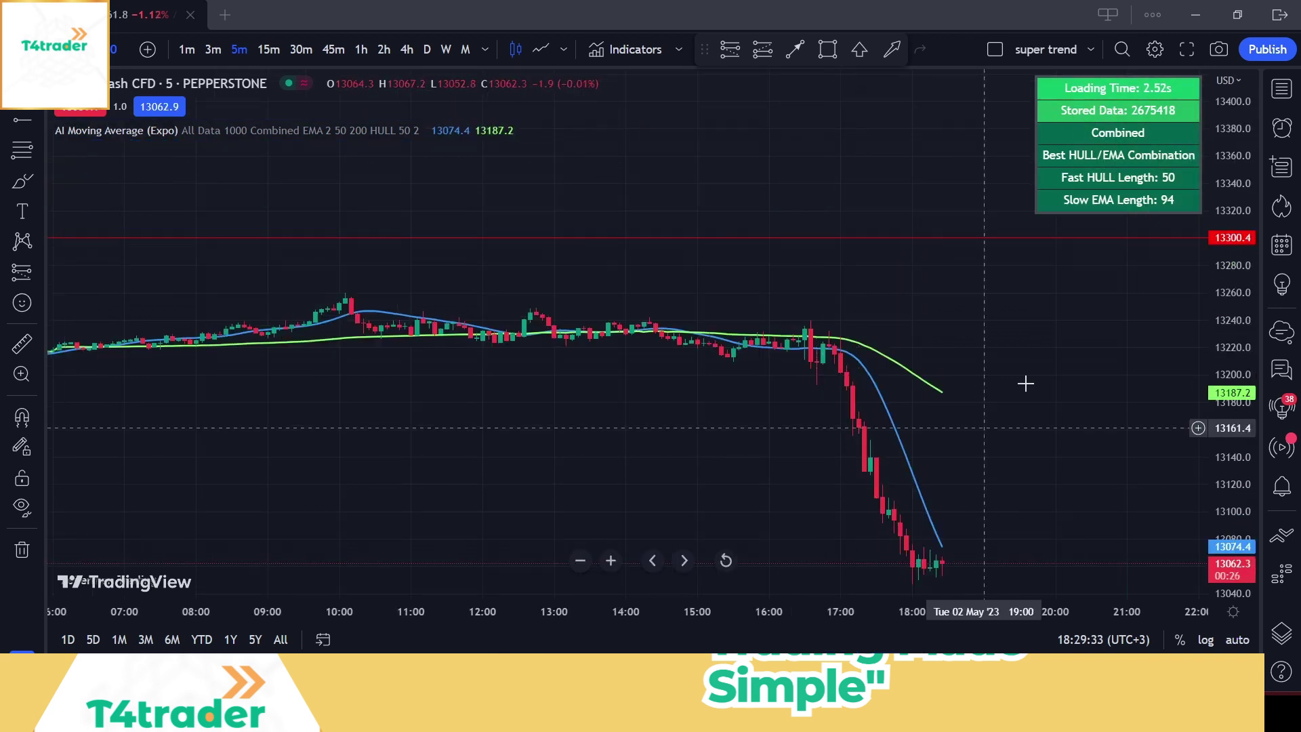
# Bring up the Indicators, Metrics & Strategies dialog from the top toolbar
pyautogui.moveTo(1132, 88)
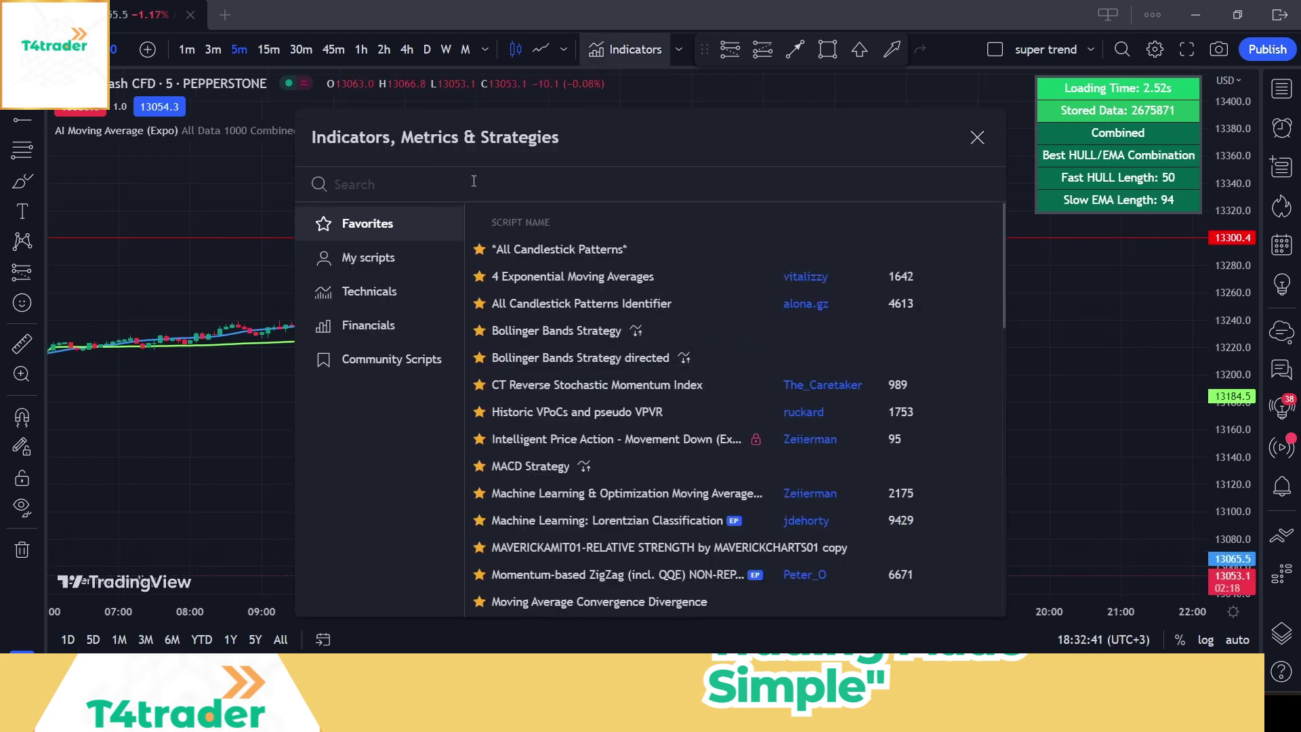
# Search 'zigzag' and add Momentum-based ZigZag (incl. QQE) to the chart
pyautogui.write('zi')
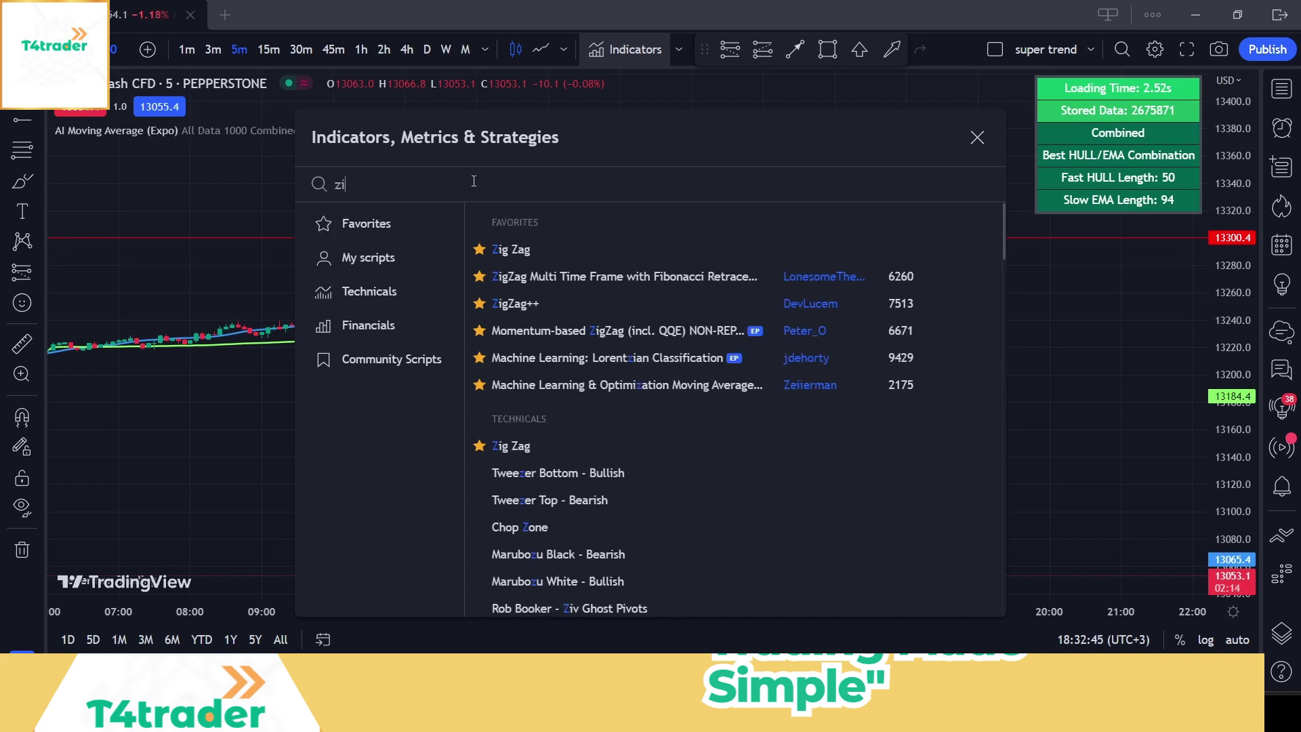
pyautogui.write('gzag')
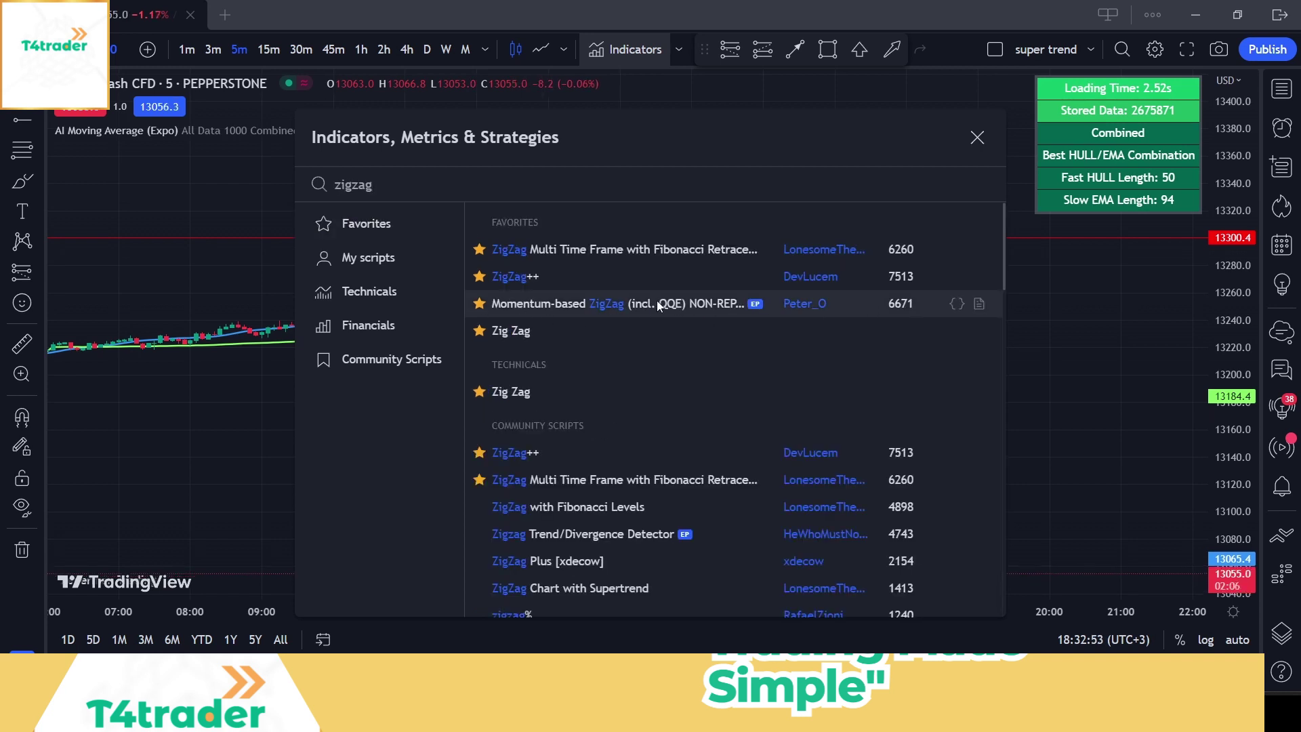
pyautogui.click(916, 306)
# Close the Indicators dialog, reset the chart view and collapse the indicator legend
pyautogui.click(978, 138)
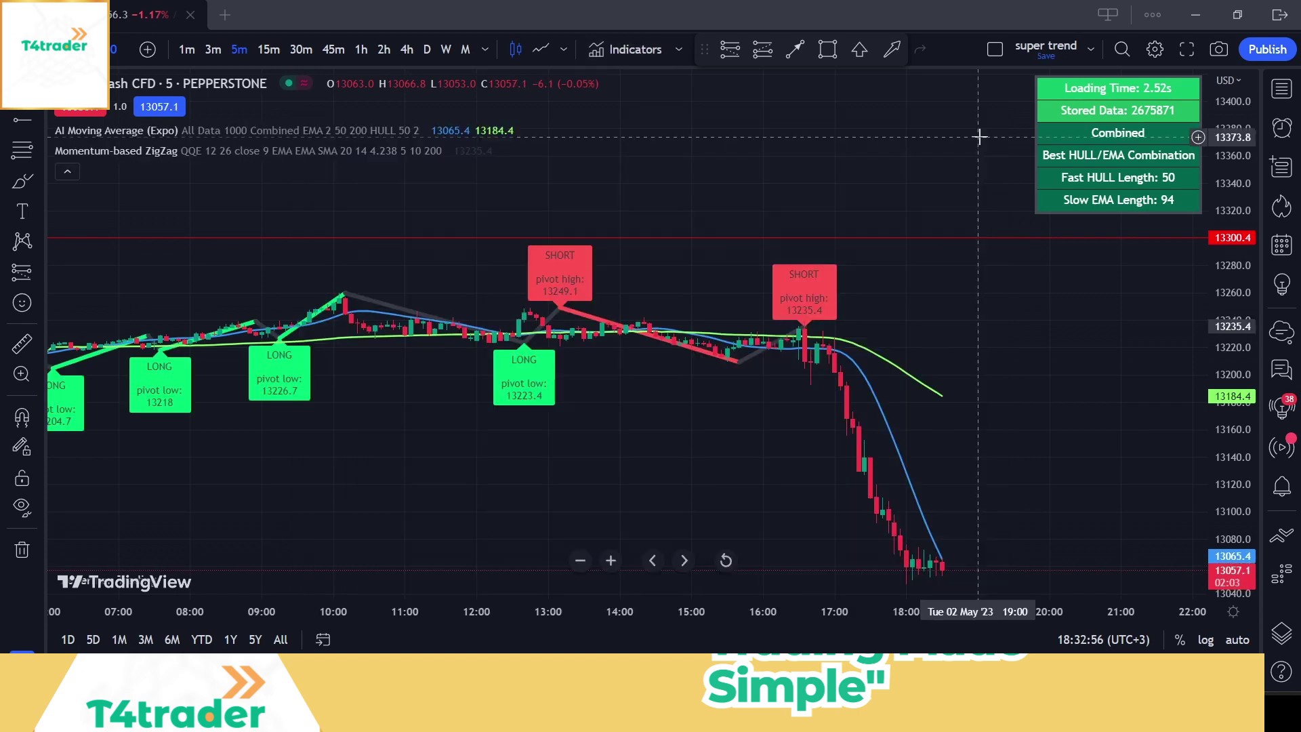
pyautogui.rightClick(802, 180)
pyautogui.click(825, 200)
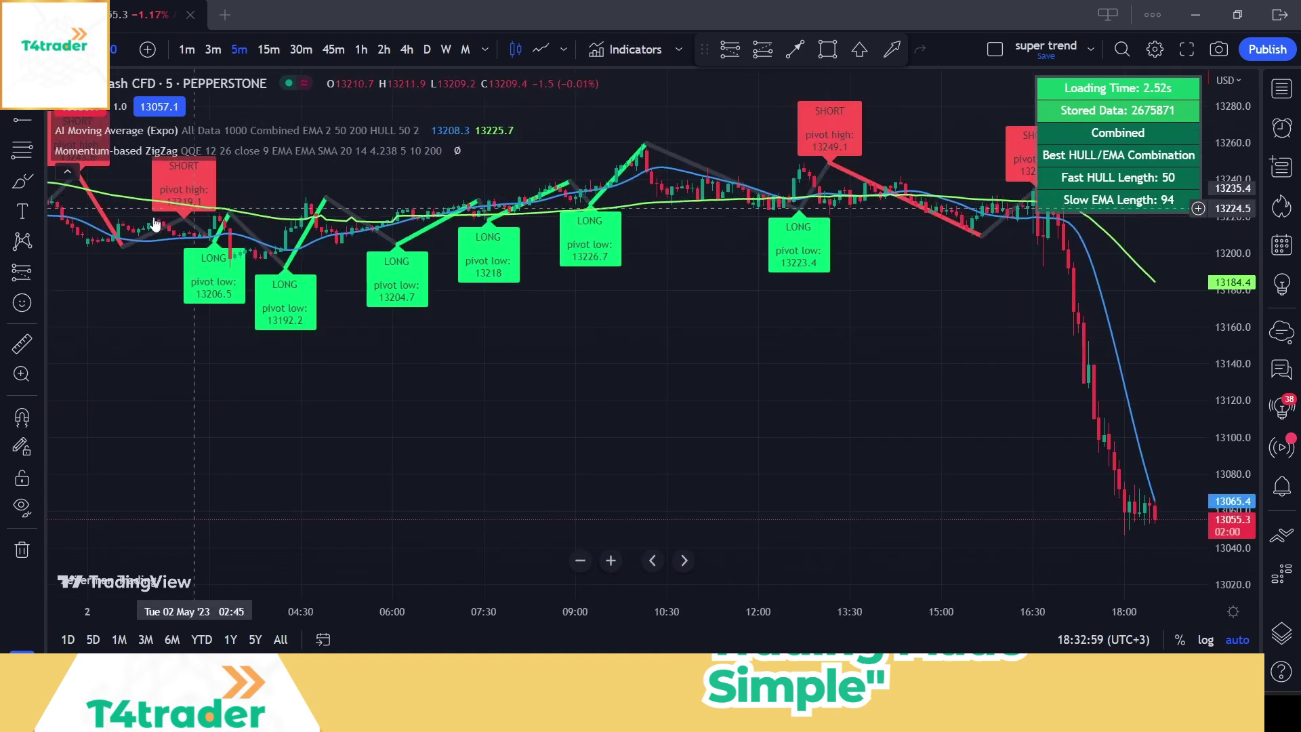
pyautogui.click(67, 171)
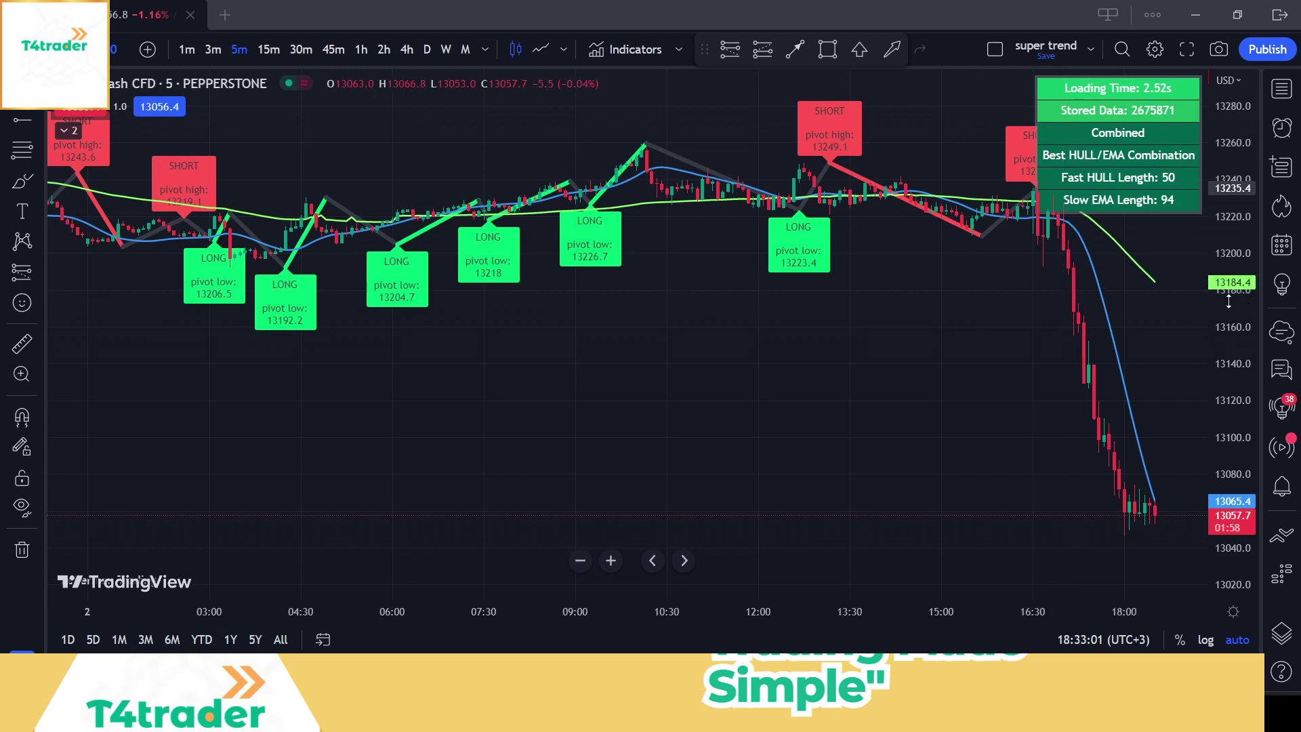
# Go full screen and rescale and pan the chart to frame the ZigZag LONG/SHORT labels
pyautogui.moveTo(1230, 298); pyautogui.dragTo(1240, 356)
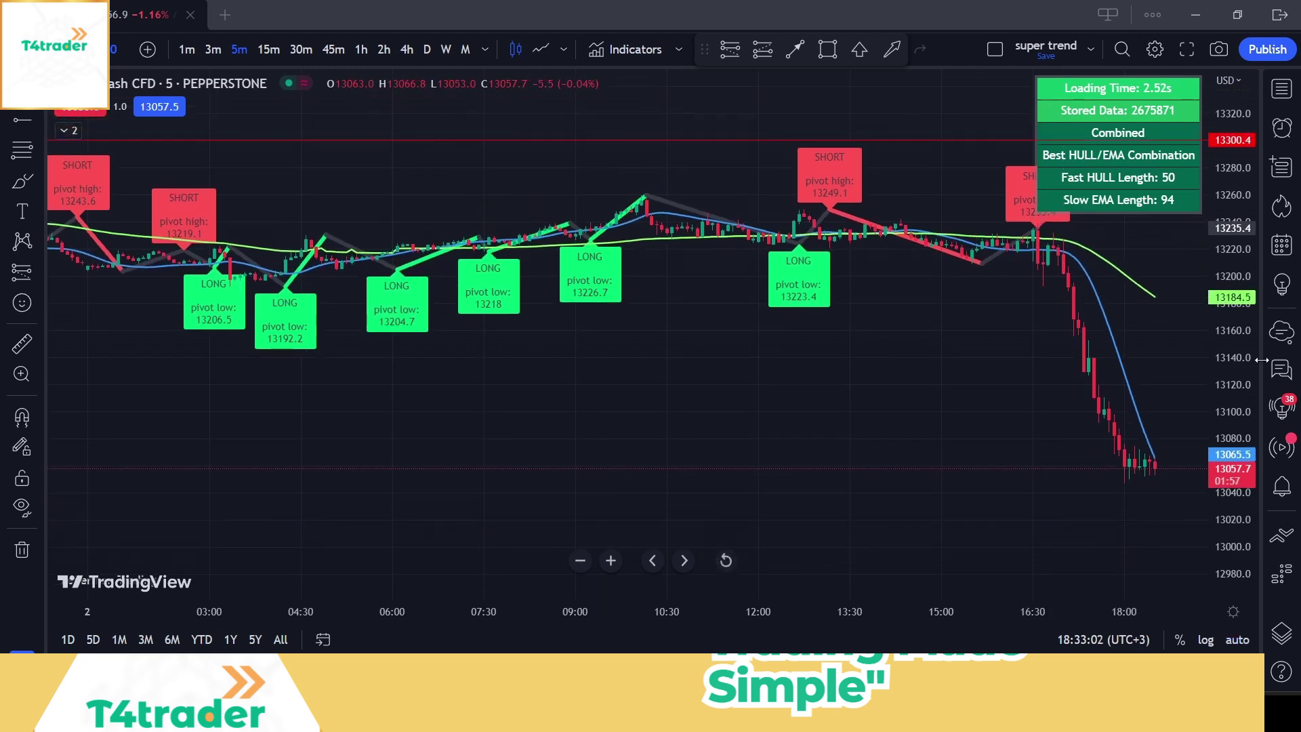
pyautogui.click(1182, 48)
pyautogui.scroll(-2, 1165, 354)
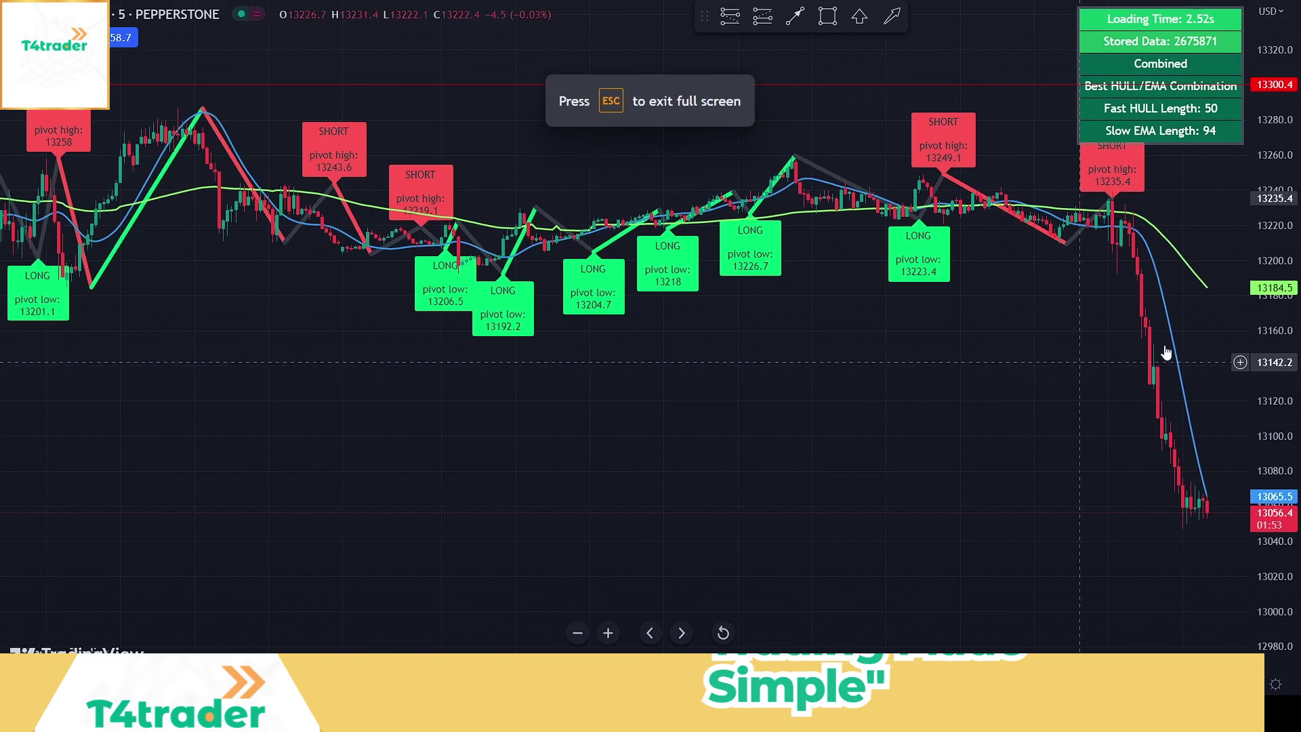
pyautogui.moveTo(1275, 242); pyautogui.dragTo(1277, 292)
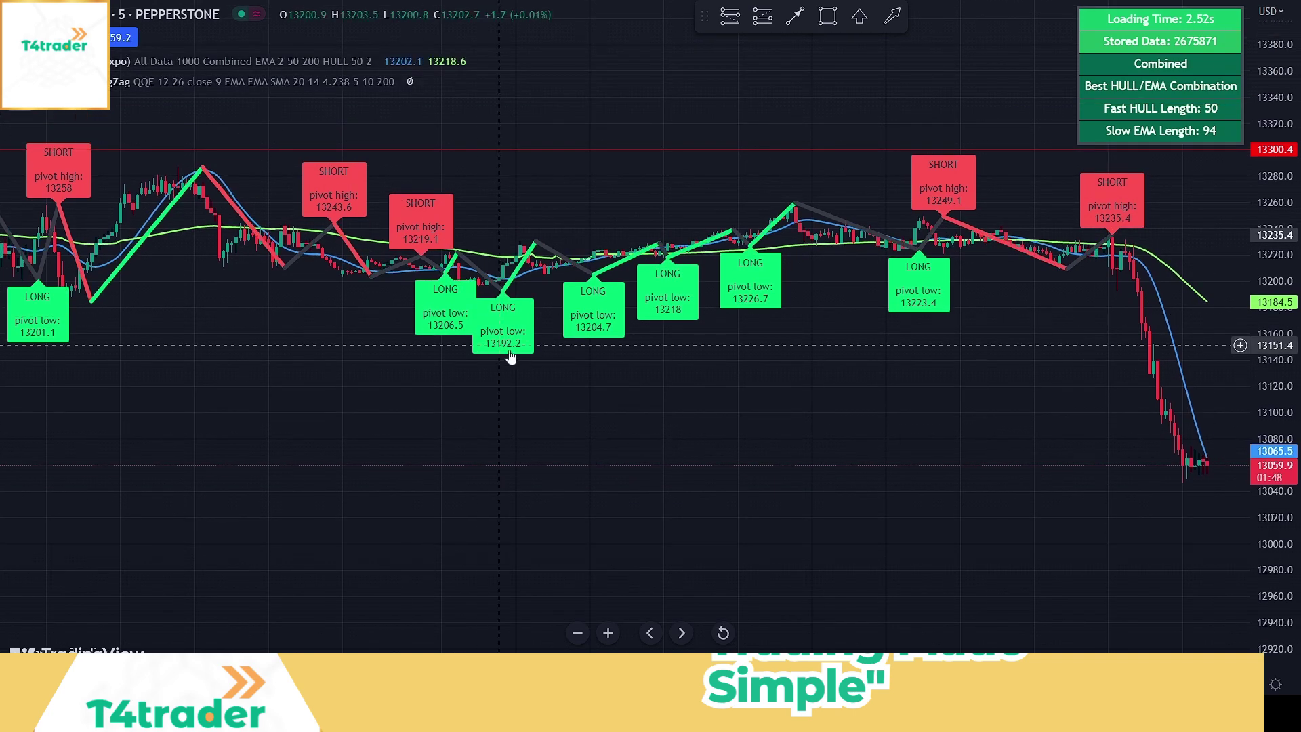
pyautogui.scroll(2, 556, 352)
pyautogui.moveTo(1297, 519); pyautogui.dragTo(1296, 468)
pyautogui.moveTo(581, 427); pyautogui.dragTo(793, 510)
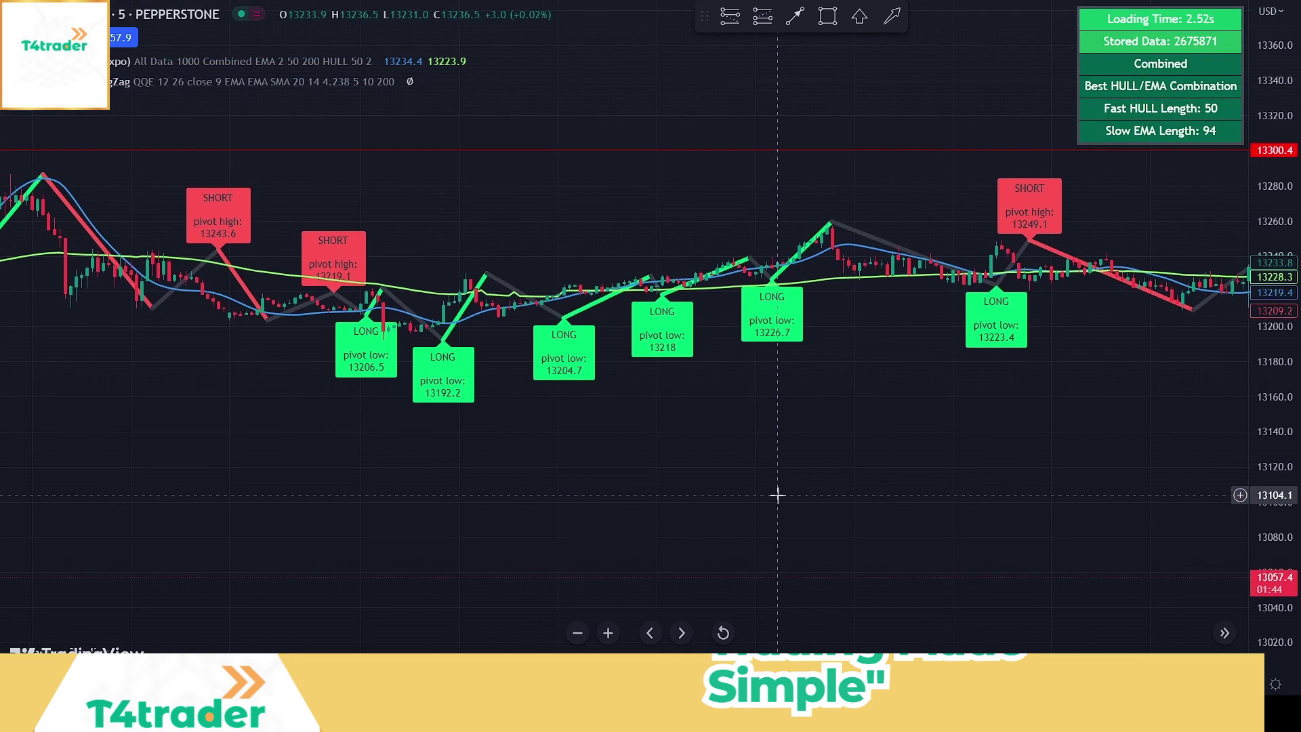
pyautogui.moveTo(1284, 513); pyautogui.dragTo(1285, 420)
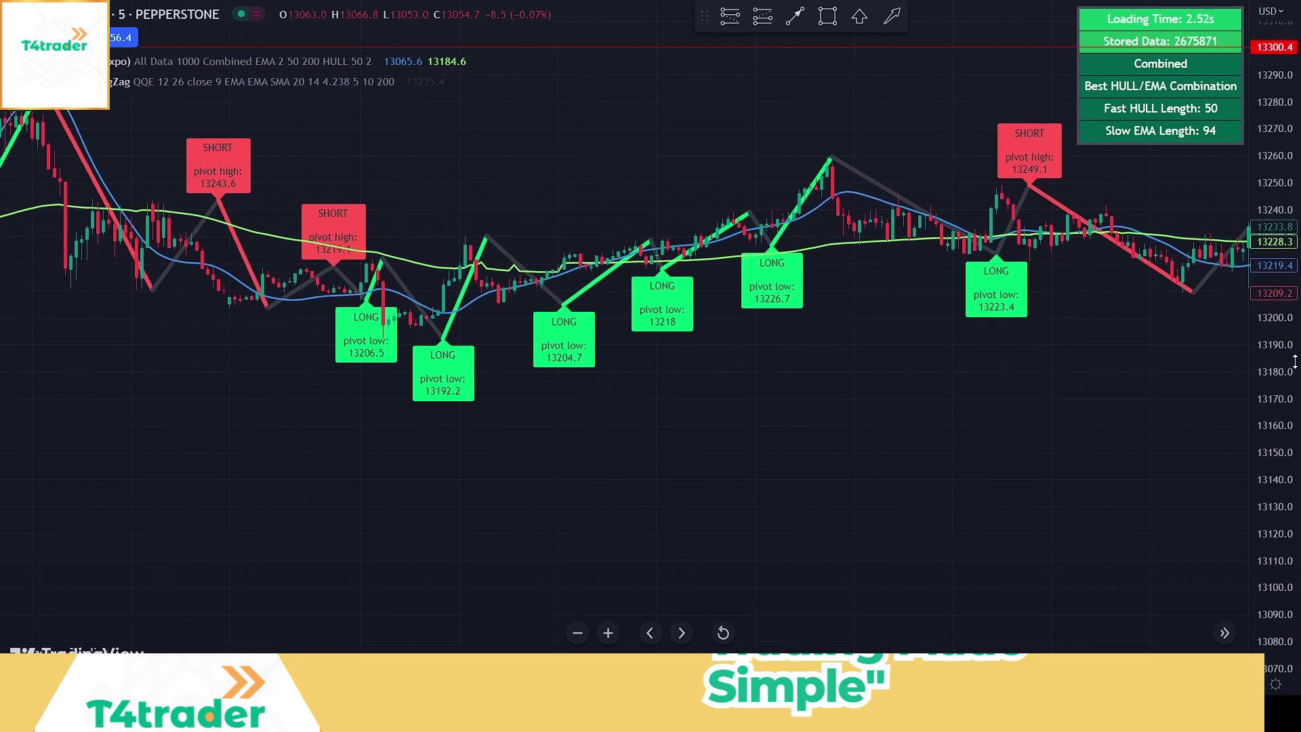
pyautogui.moveTo(1249, 531); pyautogui.dragTo(886, 464)
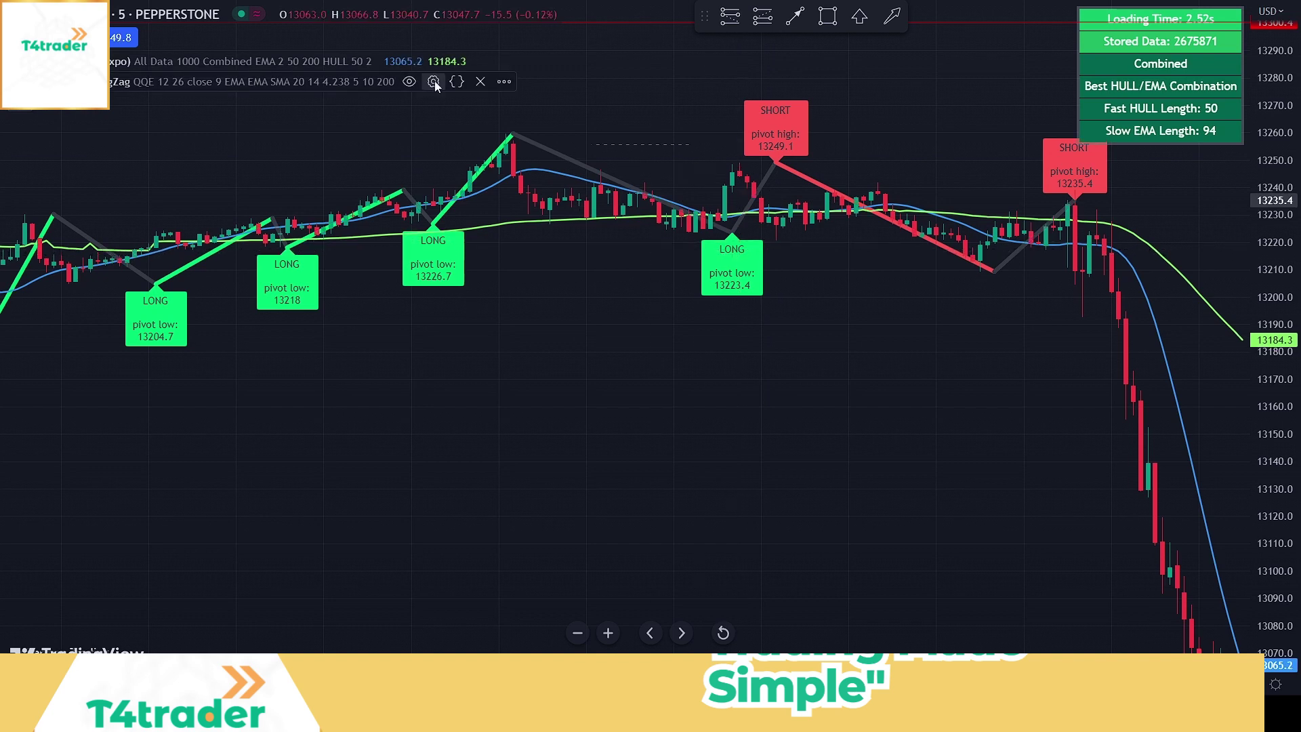
# In the ZigZag settings, untick force-direction line colouring and hide the ZIGZAG plot on Style
pyautogui.click(434, 81)
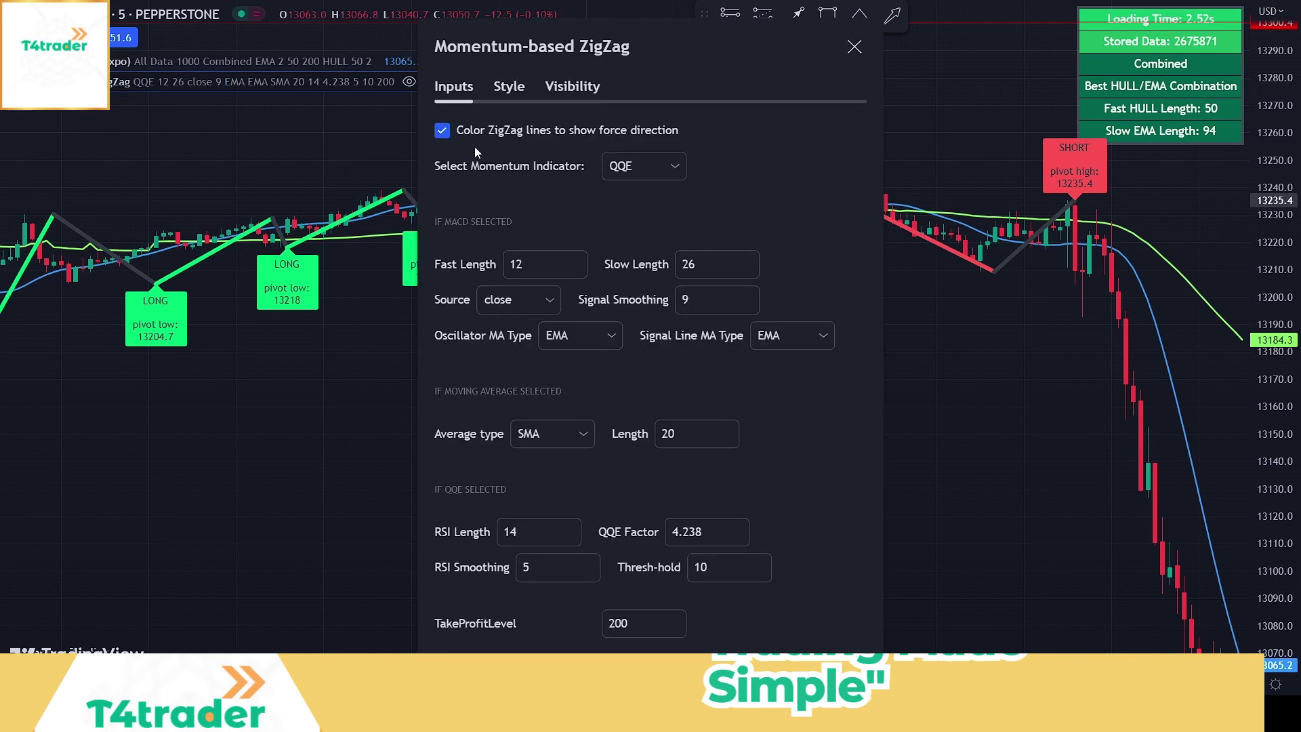
pyautogui.click(442, 130)
pyautogui.click(502, 86)
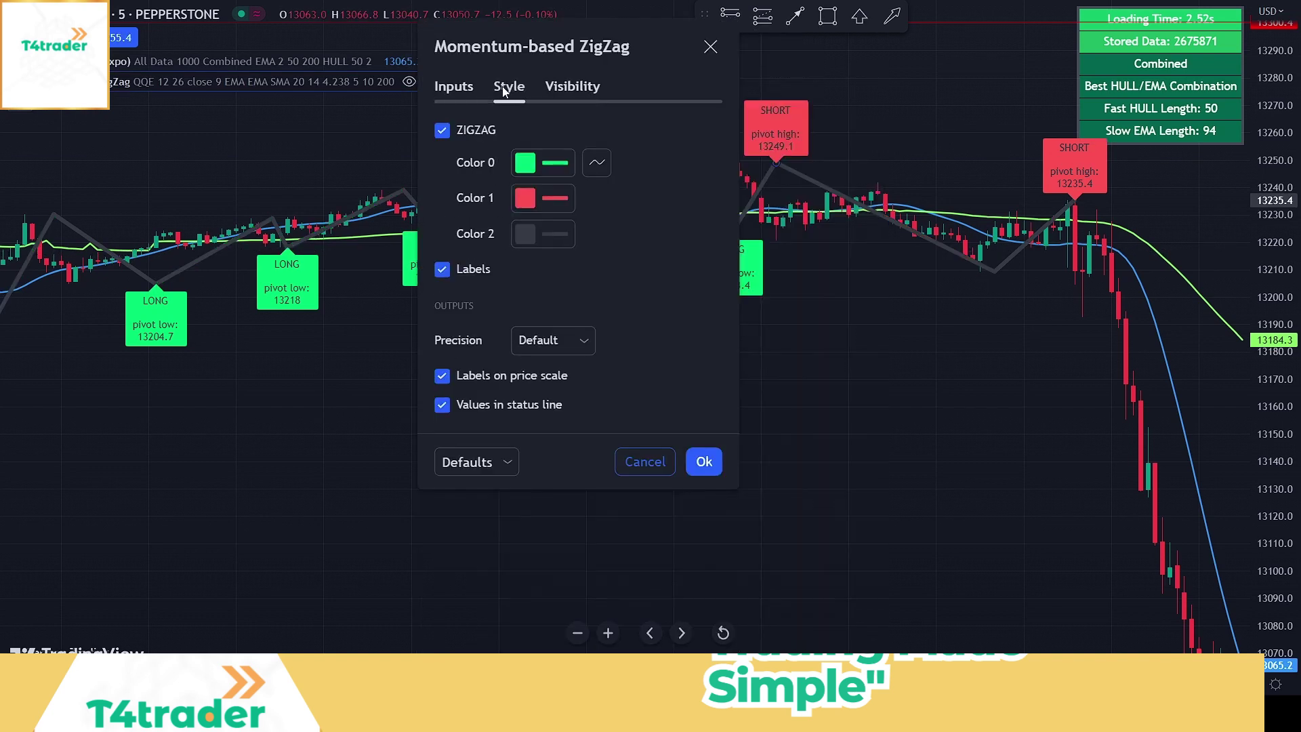
pyautogui.click(440, 131)
pyautogui.click(453, 87)
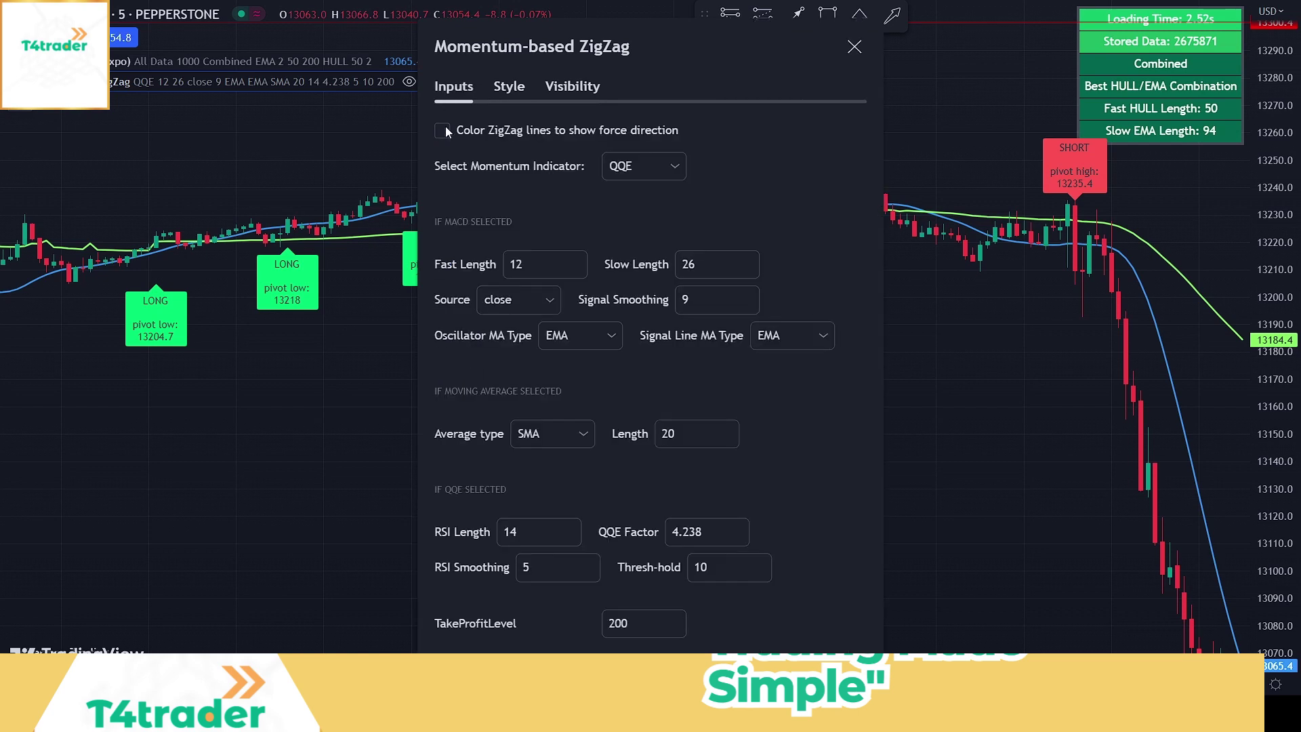
pyautogui.click(515, 89)
pyautogui.click(705, 462)
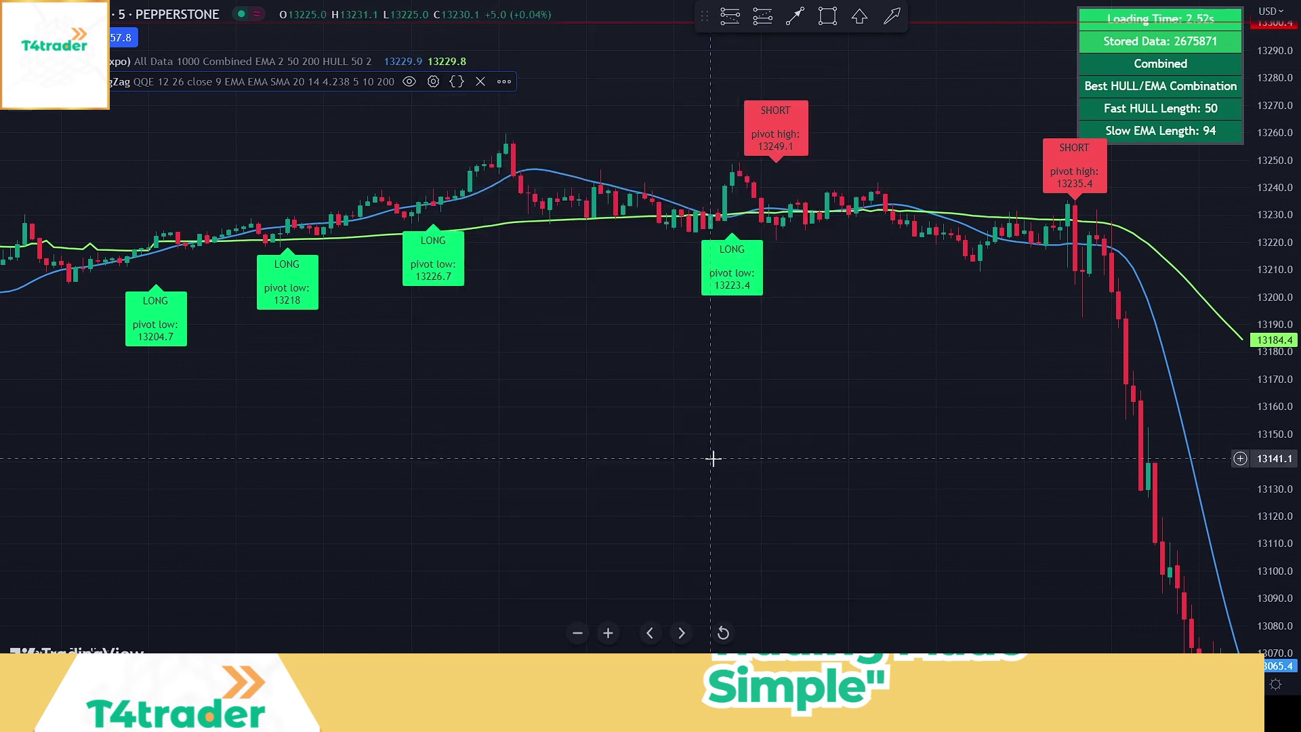
pyautogui.moveTo(805, 467); pyautogui.dragTo(607, 497)
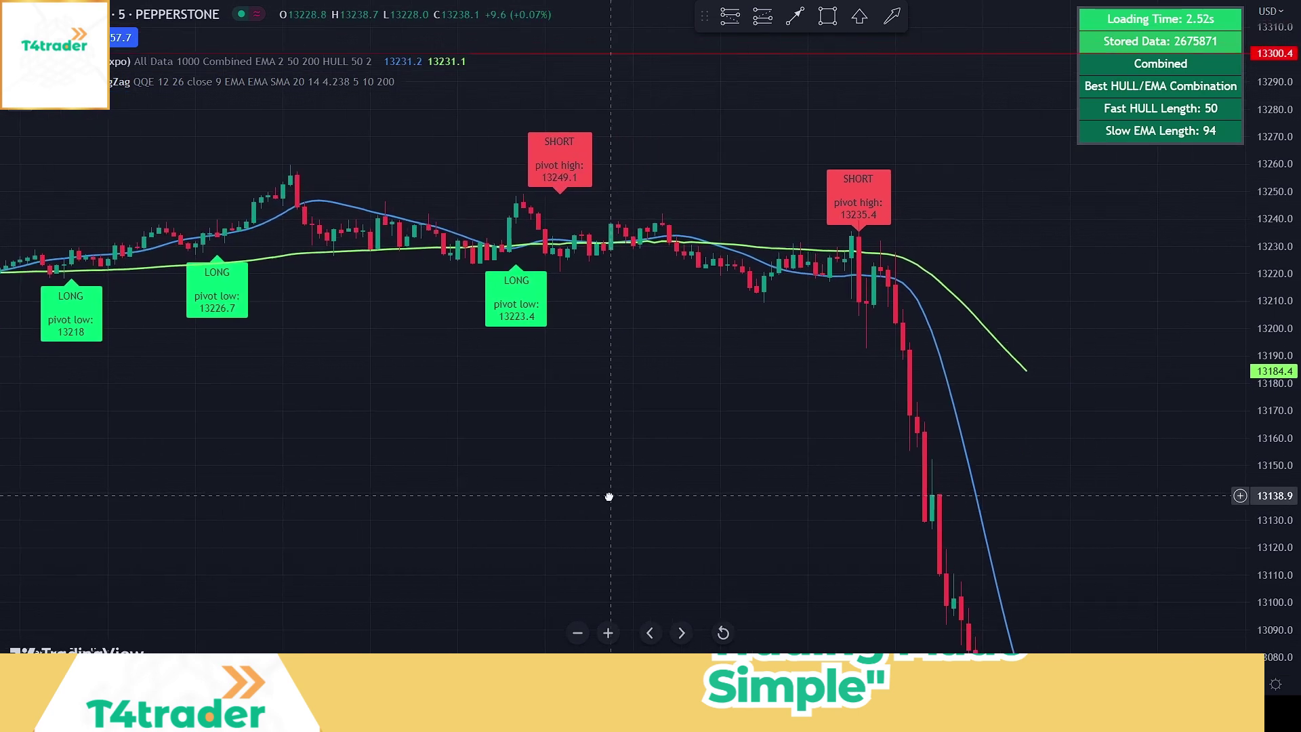
pyautogui.scroll(-2, 466, 419)
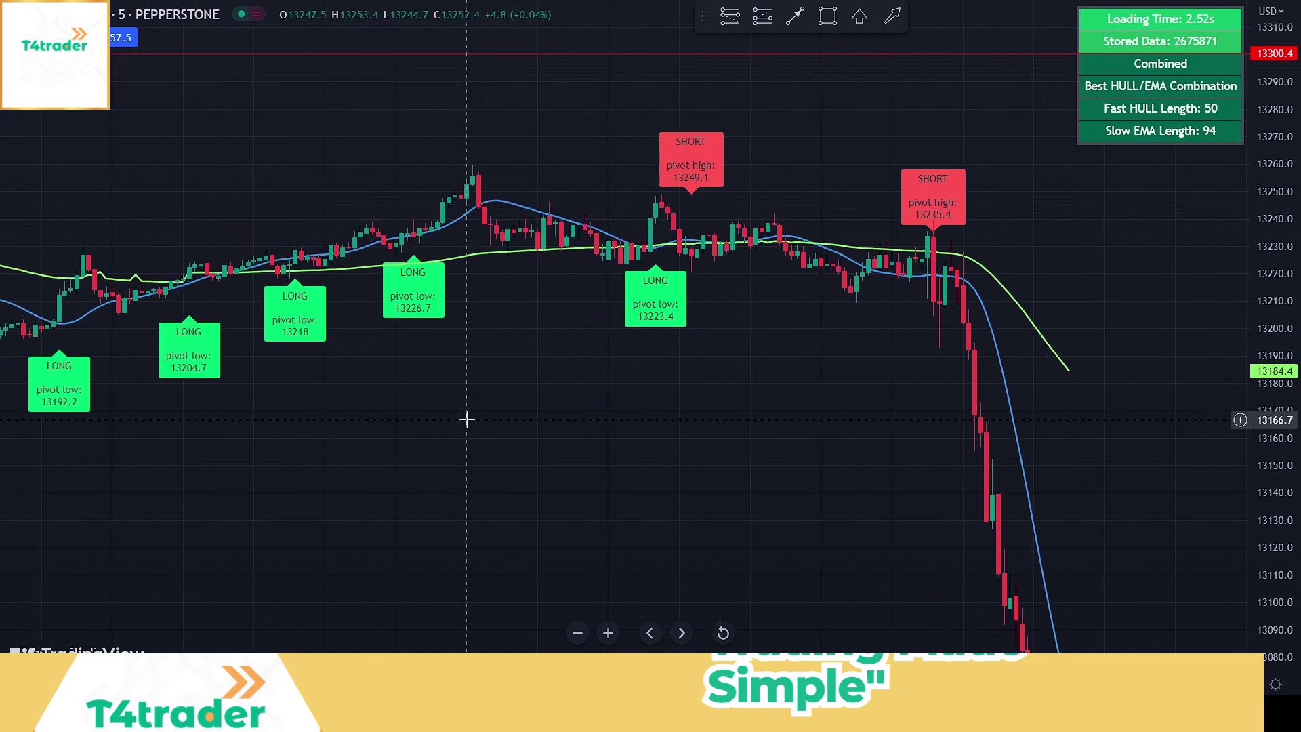
pyautogui.moveTo(376, 430); pyautogui.dragTo(470, 612)
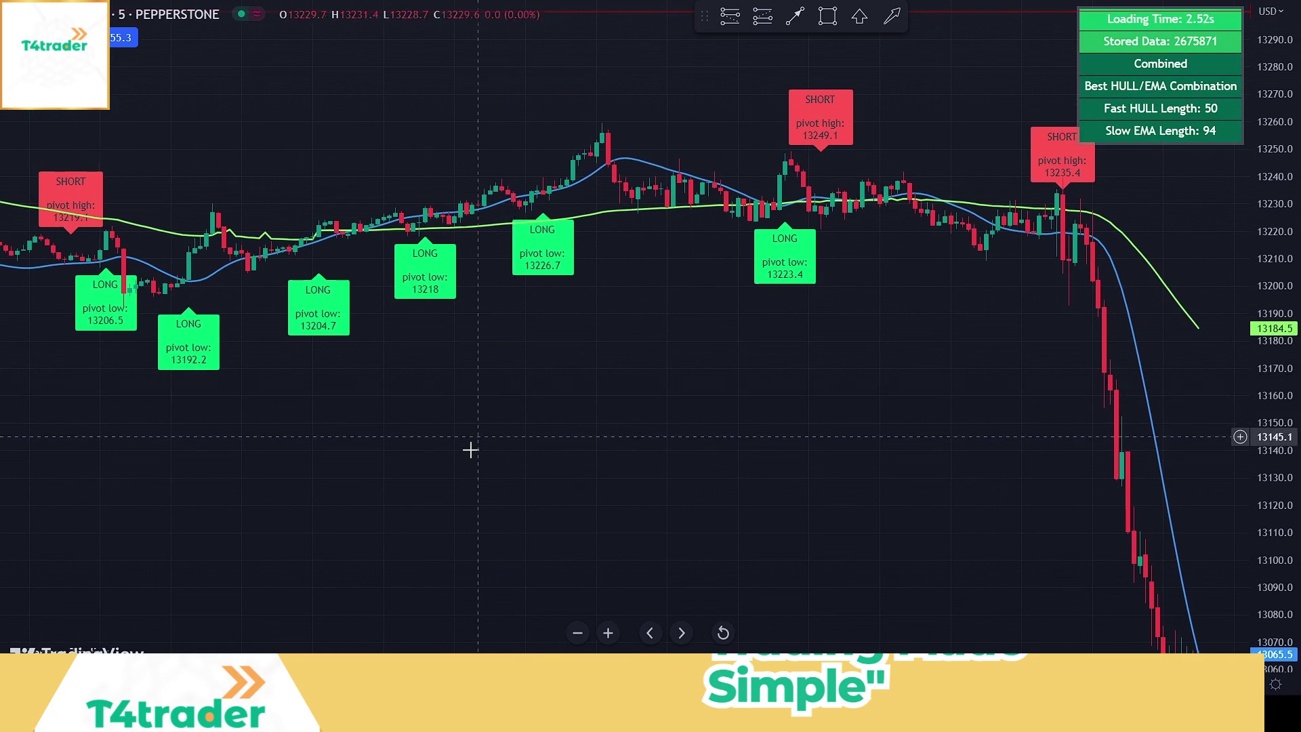